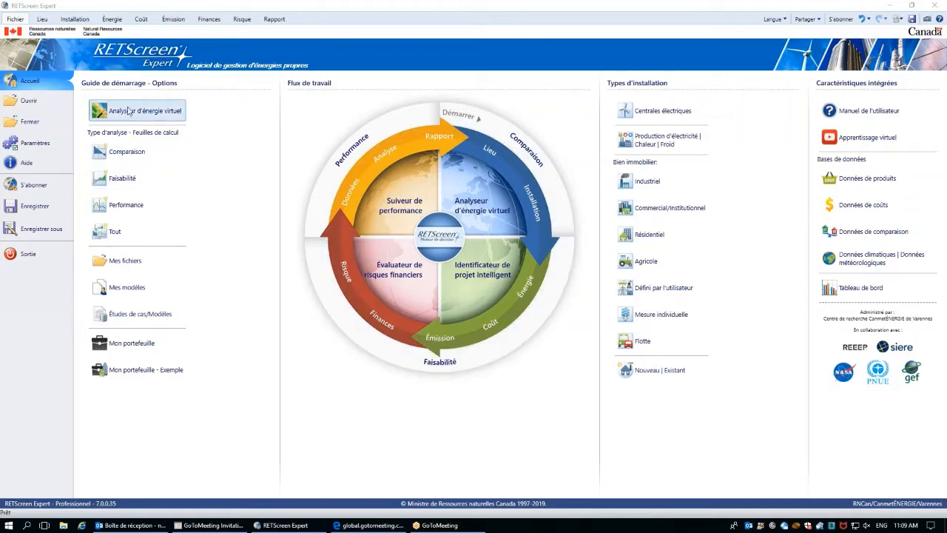
- Open the Analyseur d'énergie virtuel project and check the site's climate data location
{"action": "left_click", "coordinate": [128, 111]}
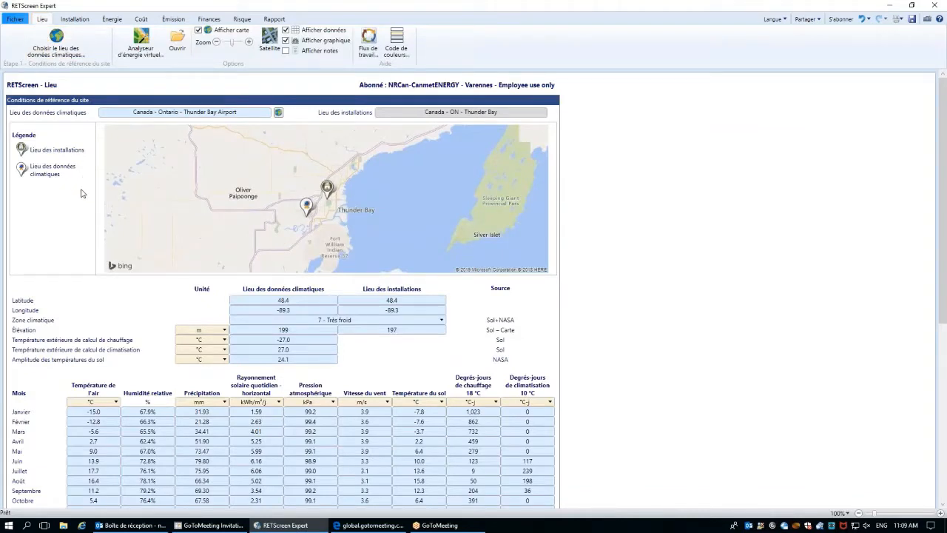
{"action": "left_click", "coordinate": [125, 112]}
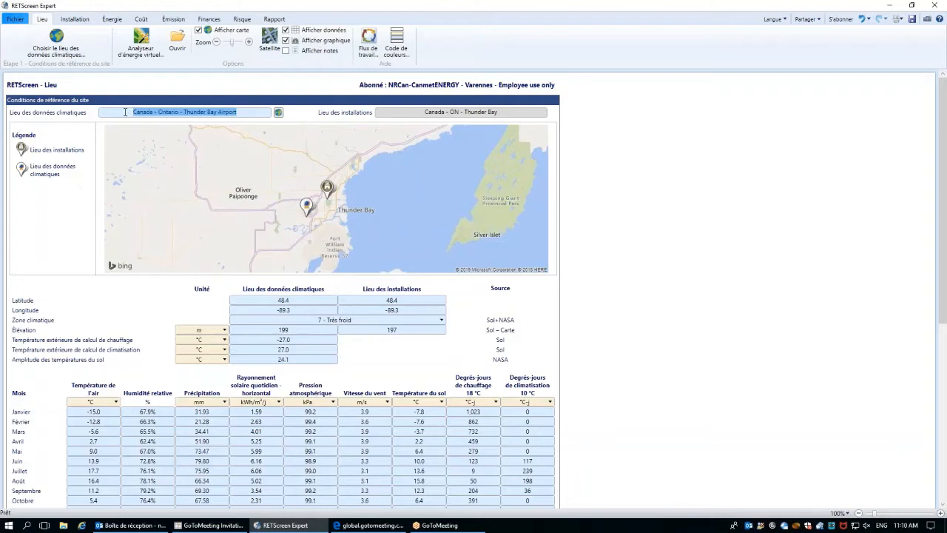
{"action": "left_click", "coordinate": [234, 111]}
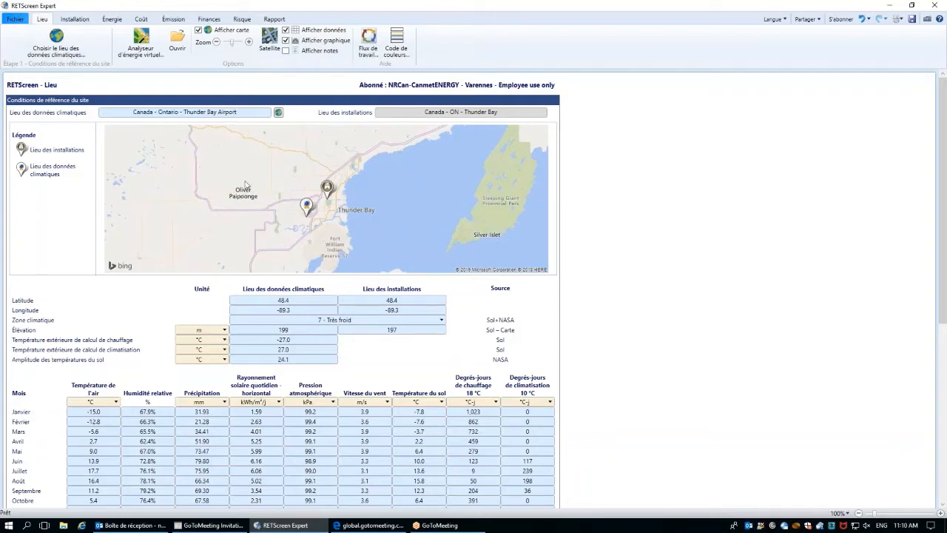
- Review the energy model's fuel and electricity prices and the power system's operating strategy, rechecking the site conditions in between
{"action": "left_click", "coordinate": [111, 20]}
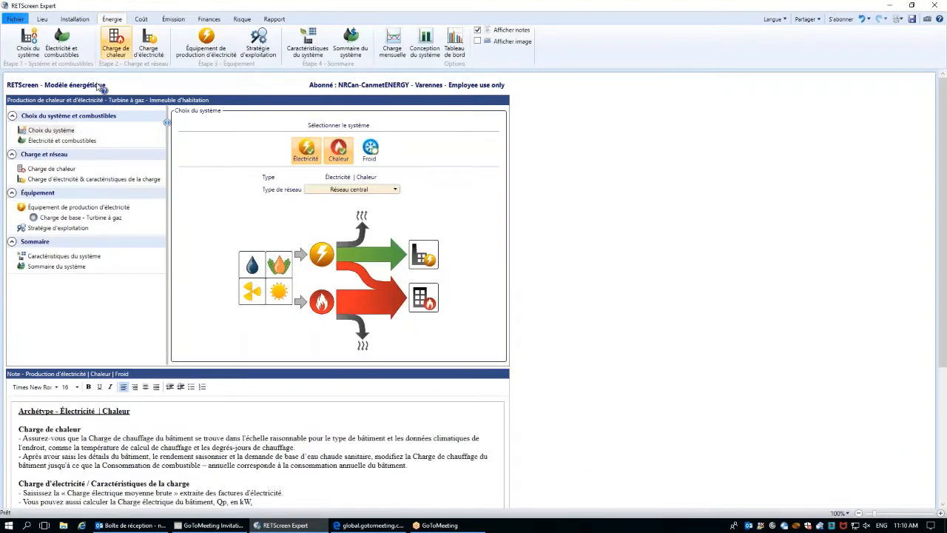
{"action": "left_click", "coordinate": [77, 147]}
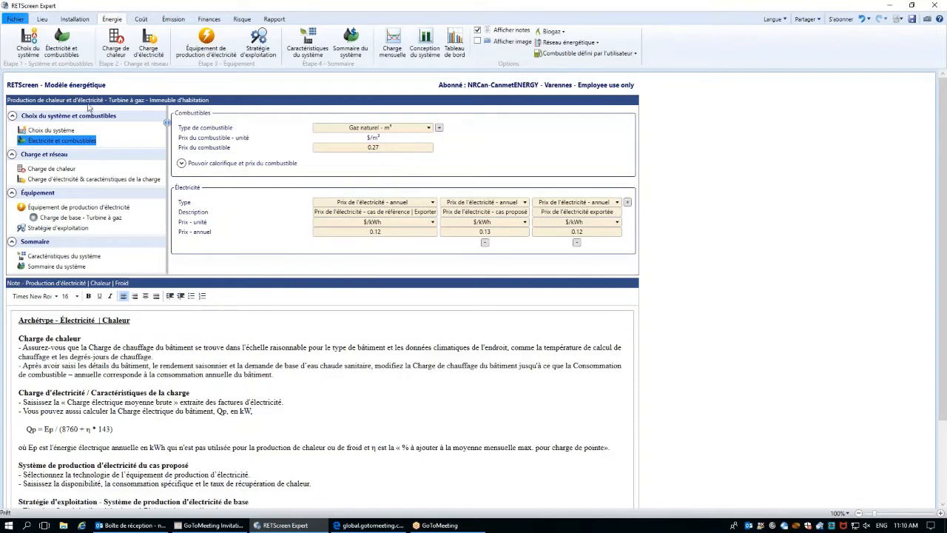
{"action": "left_click", "coordinate": [42, 20]}
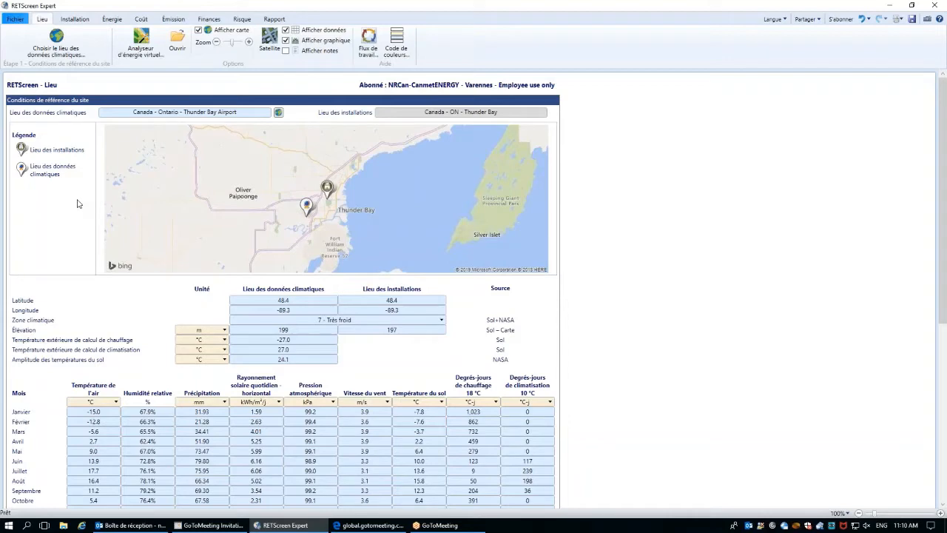
{"action": "left_click", "coordinate": [111, 19]}
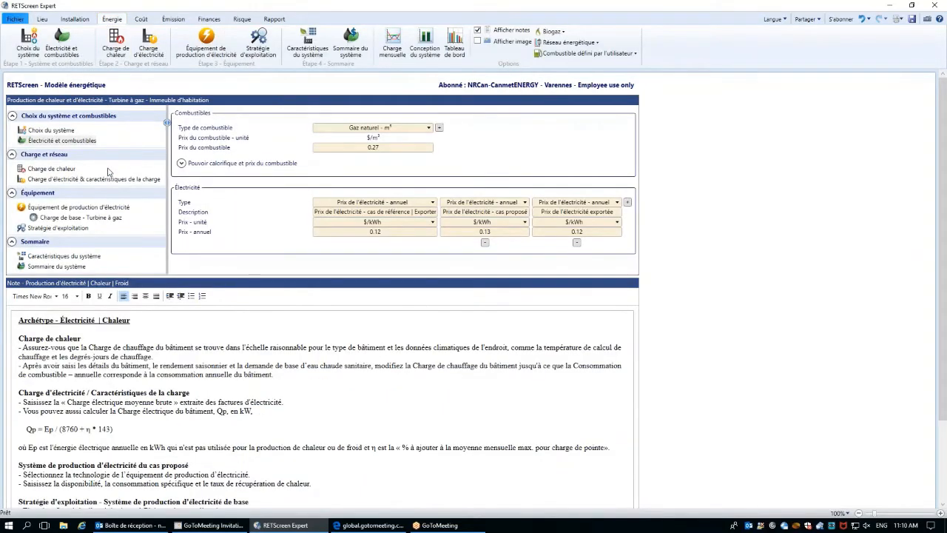
{"action": "left_click", "coordinate": [71, 229]}
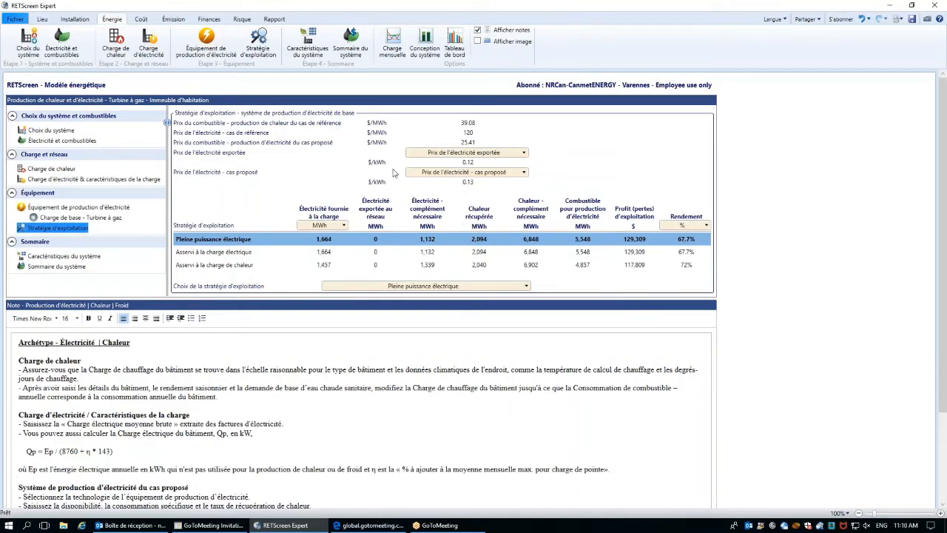
- Check the simple payback and the pre-tax equity IRR in the project's financial viability results
{"action": "left_click", "coordinate": [214, 20]}
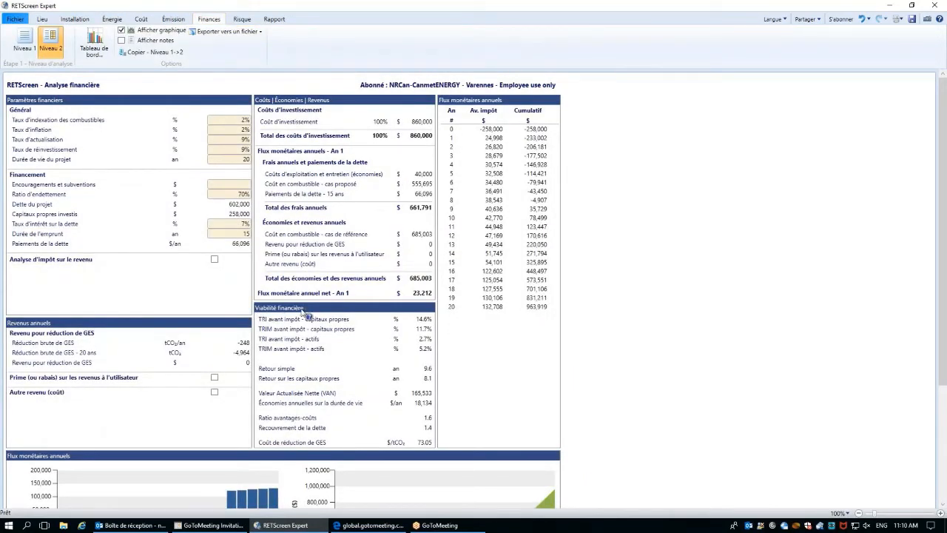
{"action": "left_click", "coordinate": [426, 369]}
{"action": "left_click", "coordinate": [427, 319]}
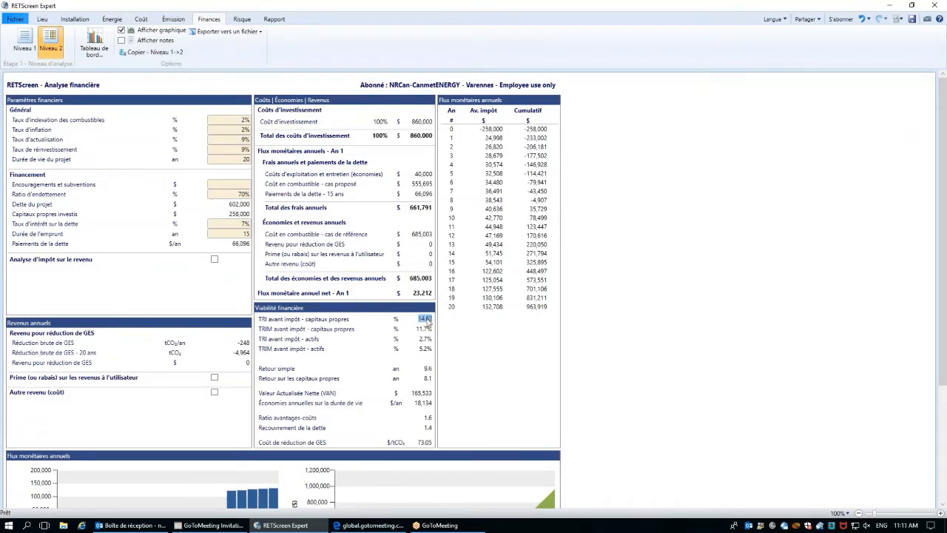
{"action": "left_click", "coordinate": [468, 364]}
- Add cooling (Froid) to the electricity and heat system in the energy model's system selection
{"action": "left_click", "coordinate": [116, 20]}
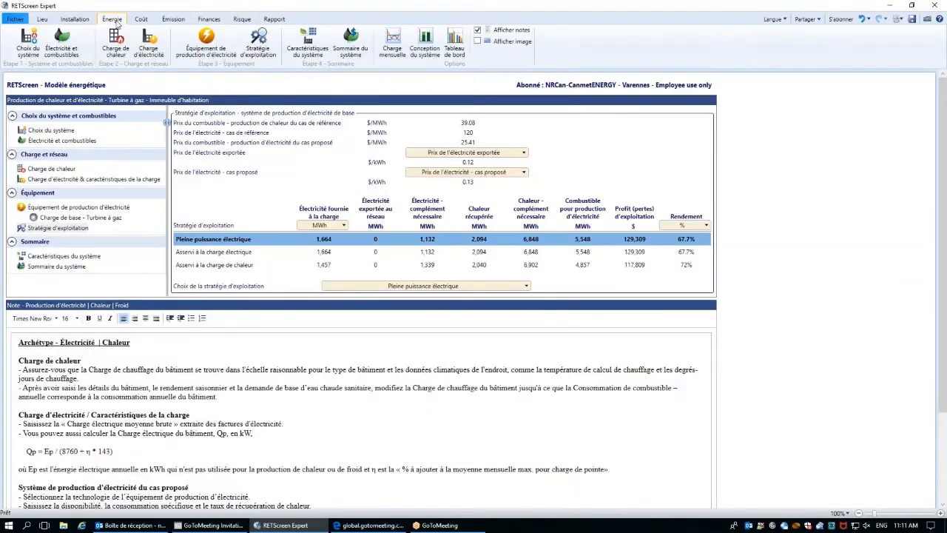
{"action": "left_click", "coordinate": [59, 133]}
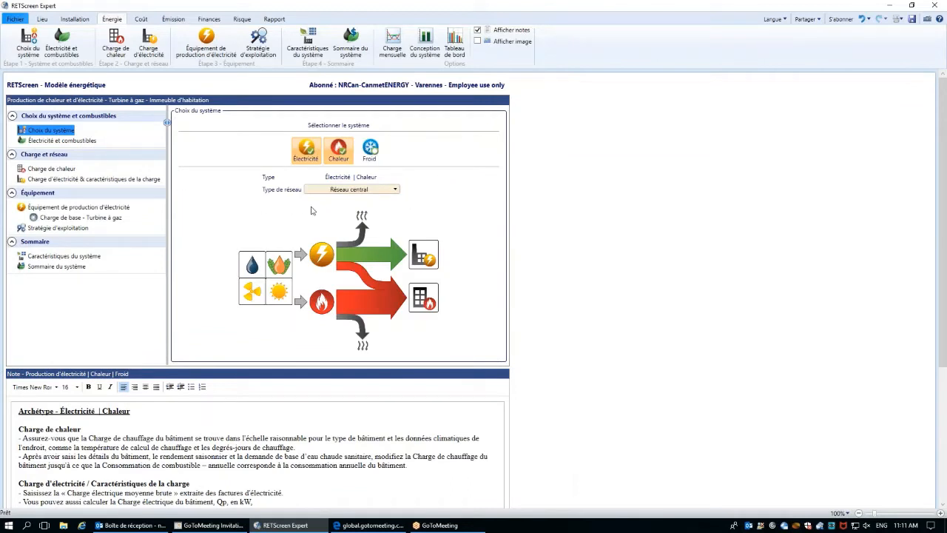
{"action": "left_click", "coordinate": [378, 154]}
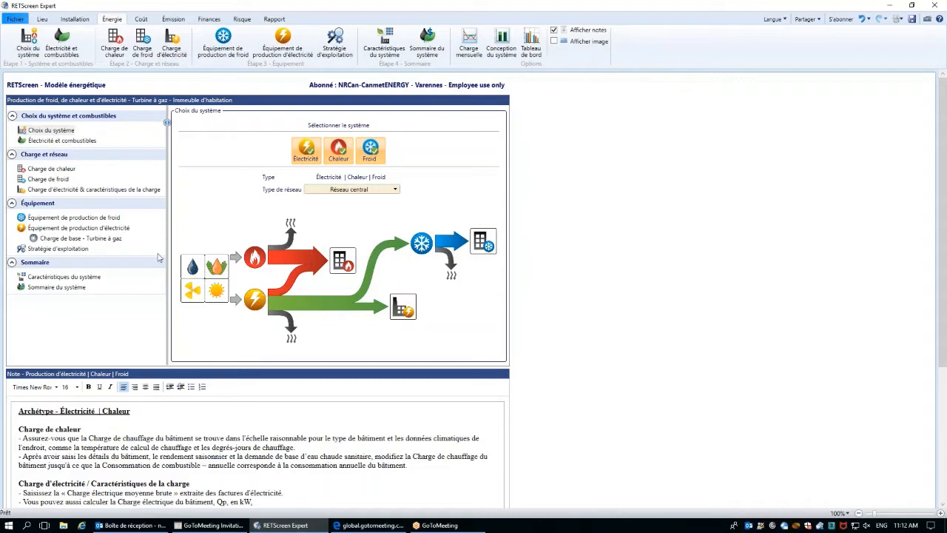
- Set the proposed case's base cooling technology to Absorption and return to the system selection diagram
{"action": "left_click", "coordinate": [111, 218]}
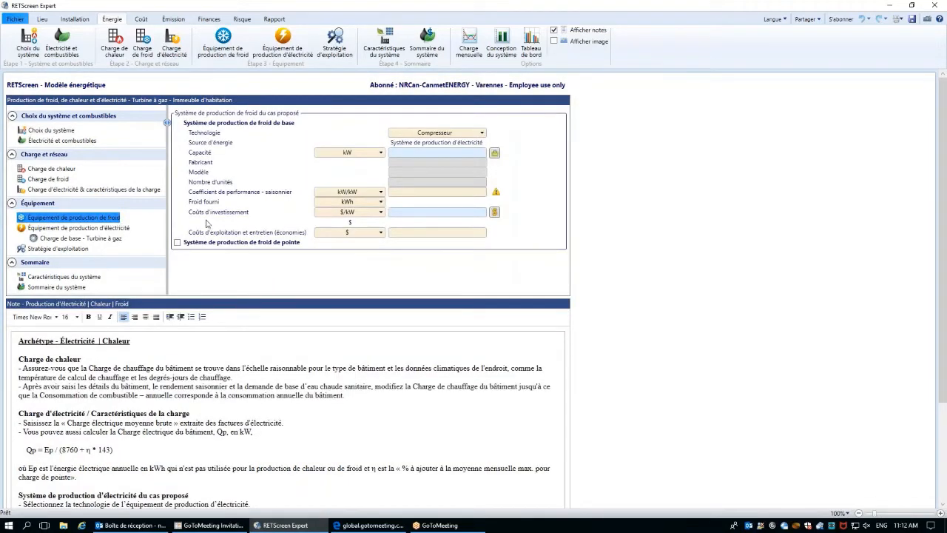
{"action": "left_click", "coordinate": [415, 134]}
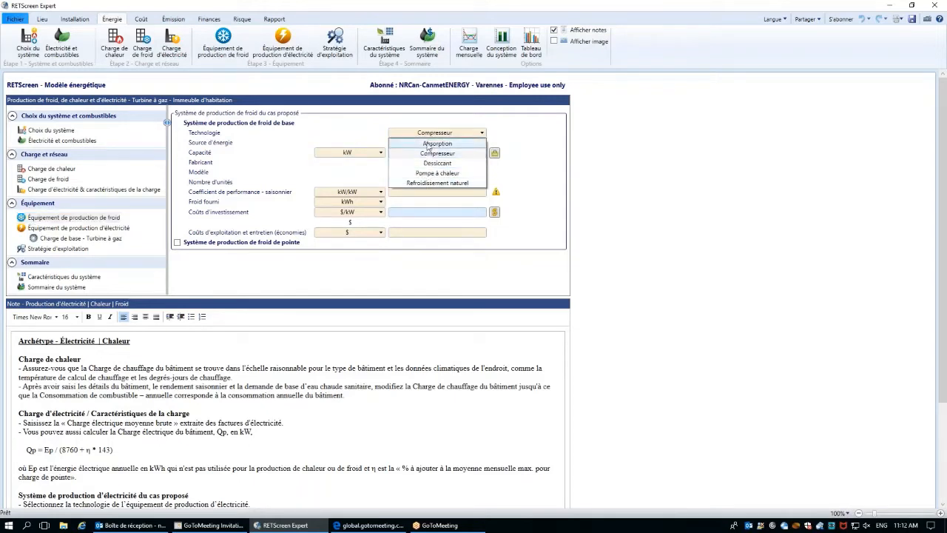
{"action": "left_click", "coordinate": [429, 143]}
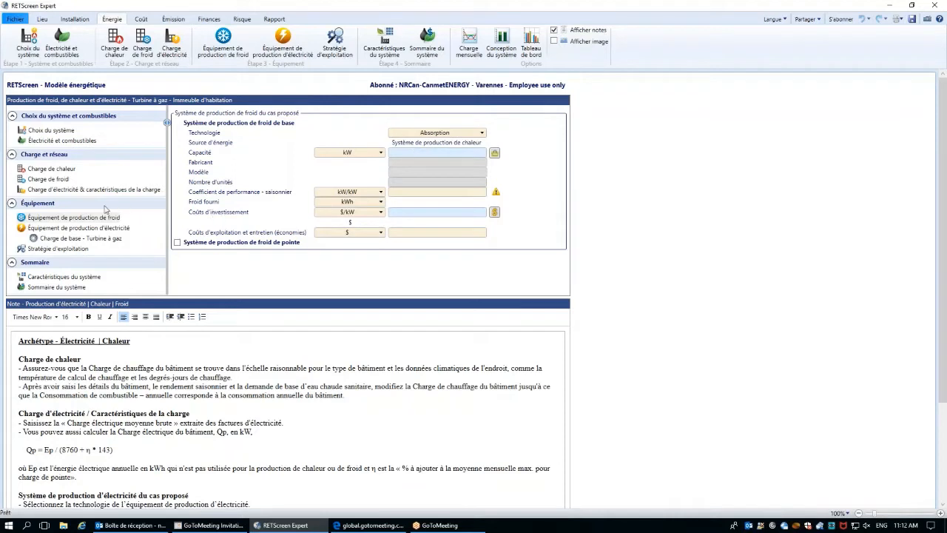
{"action": "left_click", "coordinate": [52, 131]}
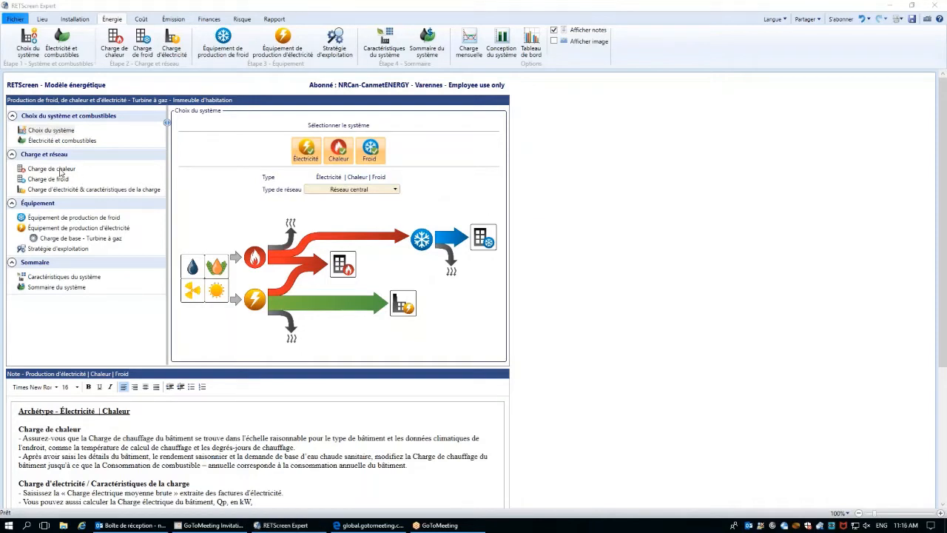
- Review the building's heating load inputs and consult the manual's graph of building heating loads
{"action": "left_click", "coordinate": [60, 171]}
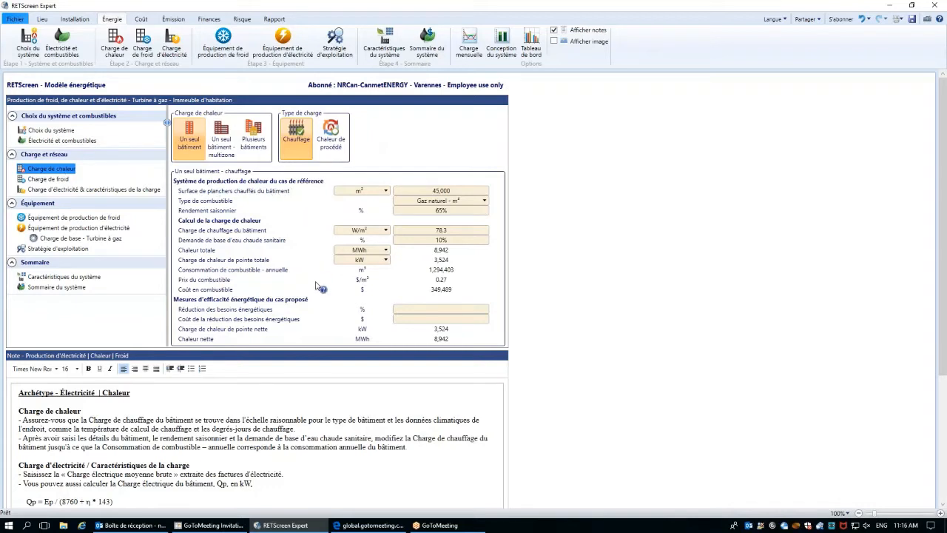
{"action": "left_click", "coordinate": [255, 231]}
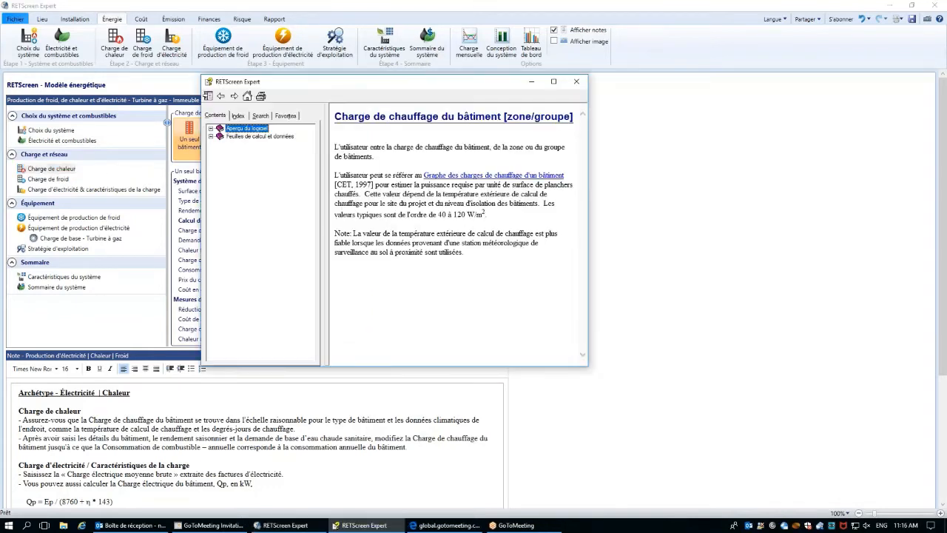
{"action": "left_click", "coordinate": [440, 176]}
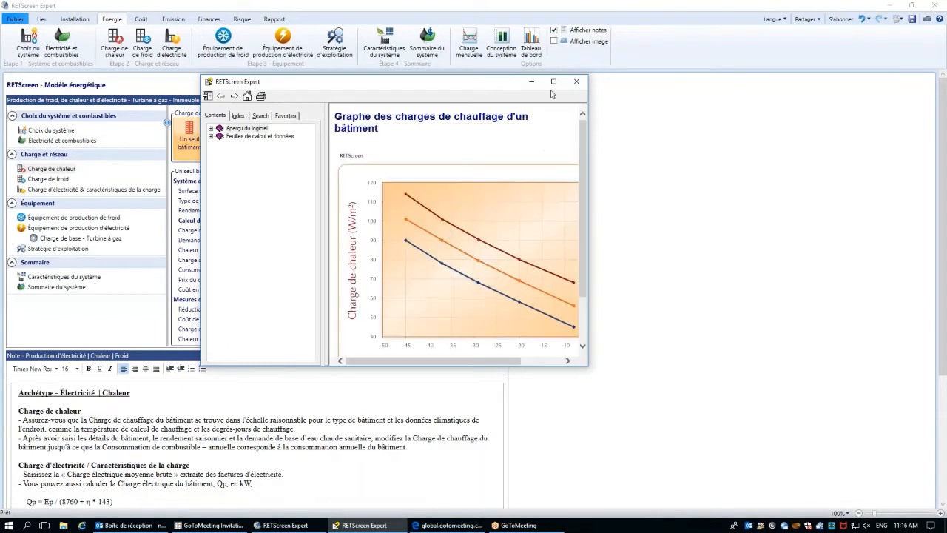
{"action": "left_click", "coordinate": [553, 81]}
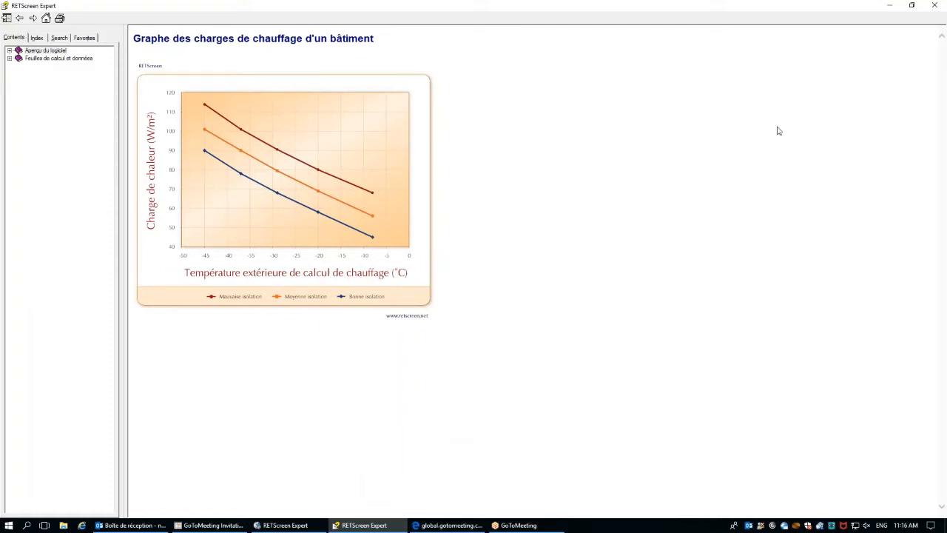
{"action": "left_click", "coordinate": [934, 6]}
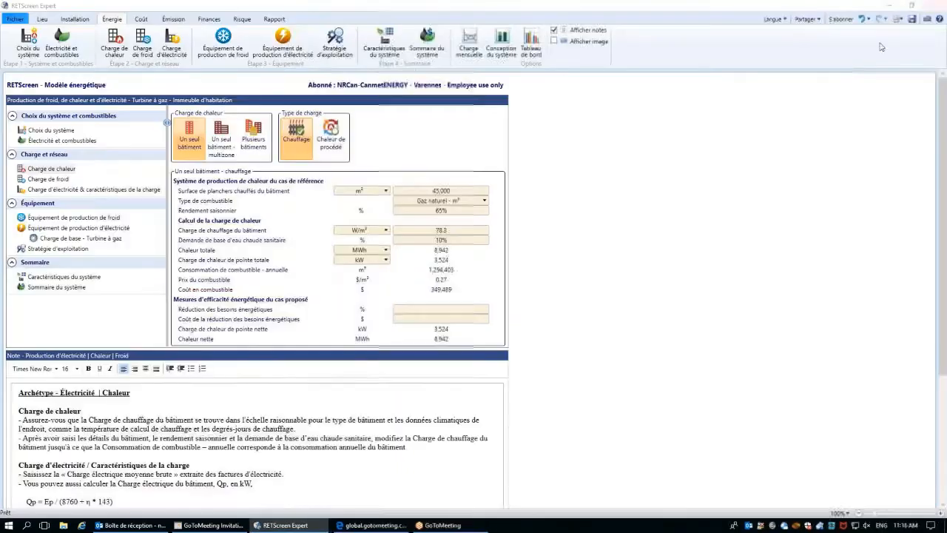
- Define the base case cooling load with 45,000 m² cooled floor area, Prix de l'électricité - cas de référence | Exporter as fuel, and seasonal COP 4
{"action": "left_click", "coordinate": [58, 181]}
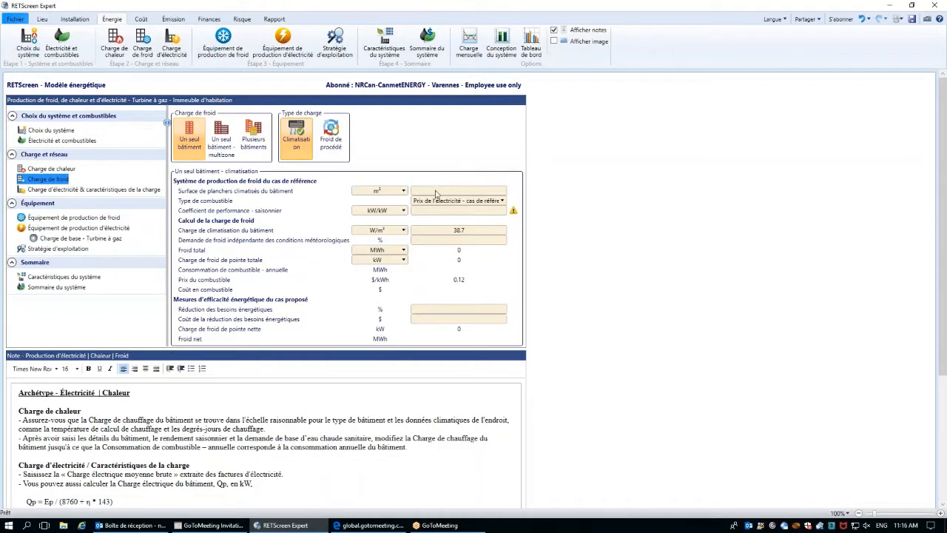
{"action": "left_click", "coordinate": [459, 191]}
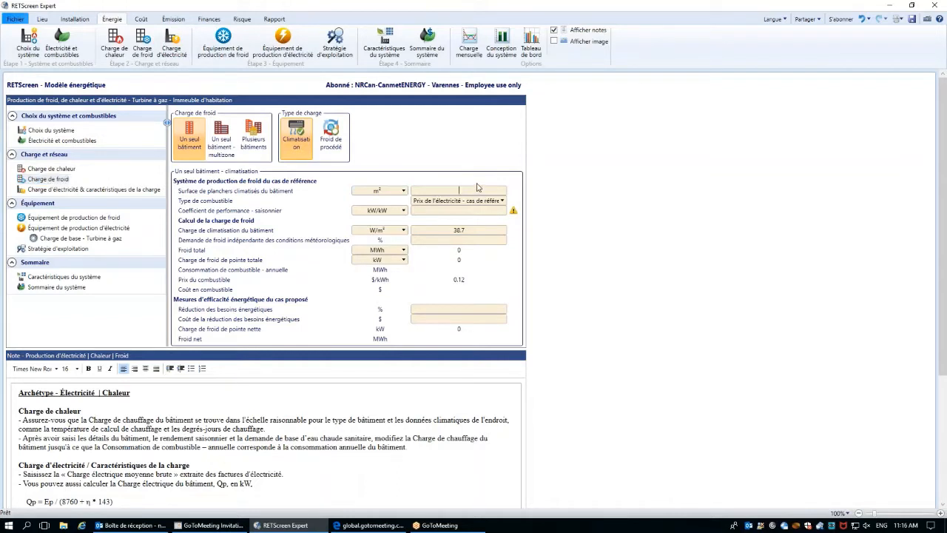
{"action": "type", "text": "45000"}
{"action": "left_click", "coordinate": [434, 202]}
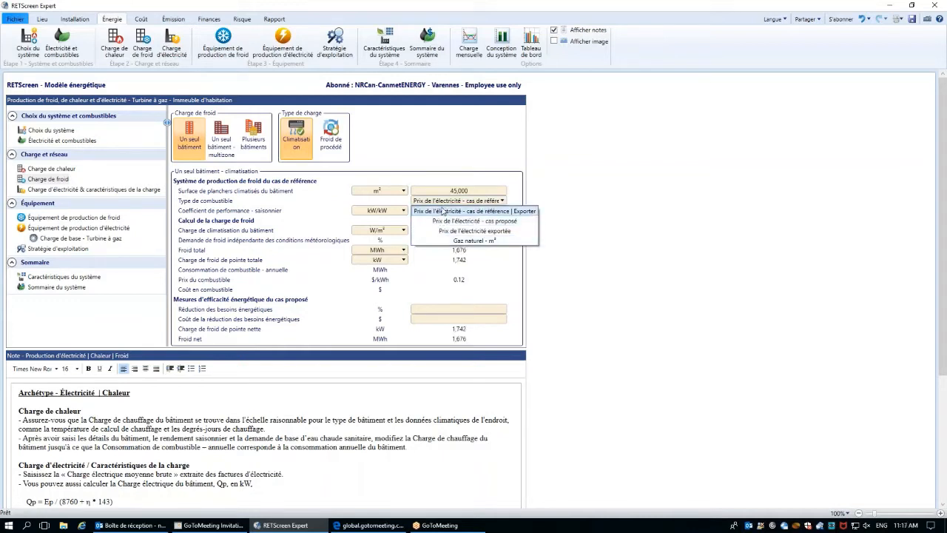
{"action": "left_click", "coordinate": [447, 213]}
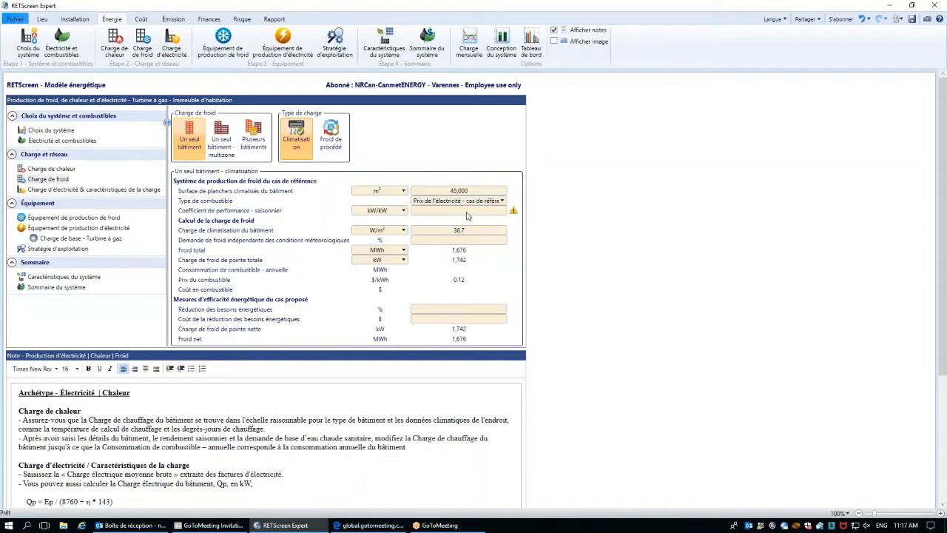
{"action": "left_click", "coordinate": [458, 214]}
{"action": "key", "text": "Tab"}
{"action": "left_click", "coordinate": [536, 236]}
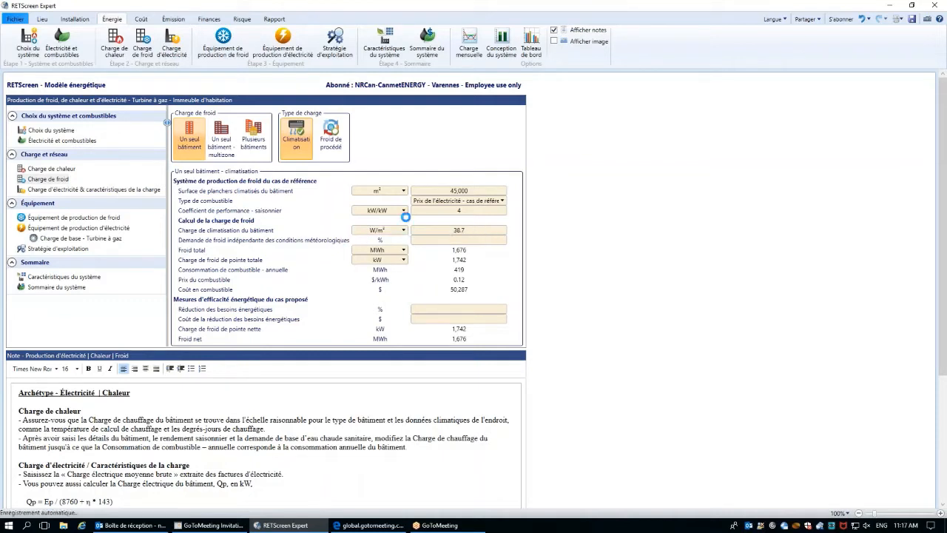
- Consult the manual's graph of building cooling loads from the building cooling load help topic
{"action": "left_click", "coordinate": [266, 231]}
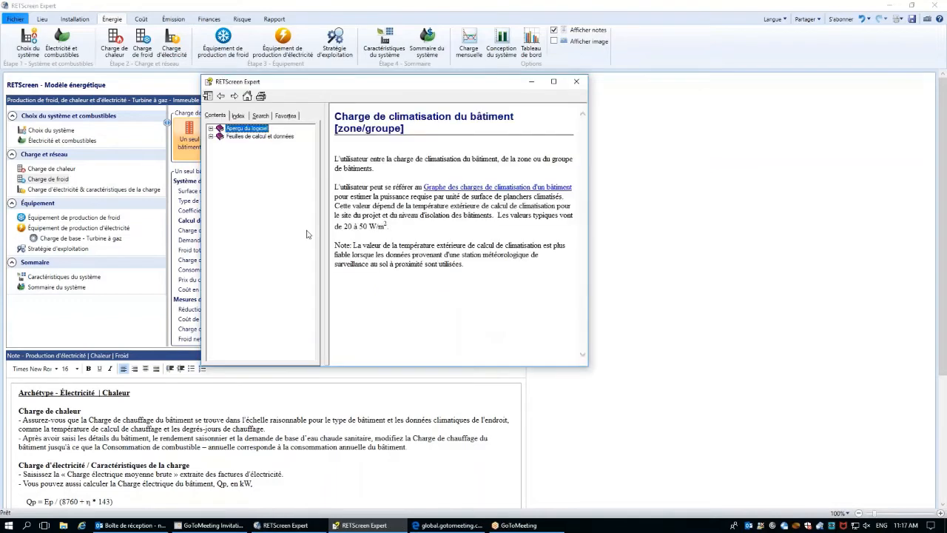
{"action": "left_click", "coordinate": [506, 188]}
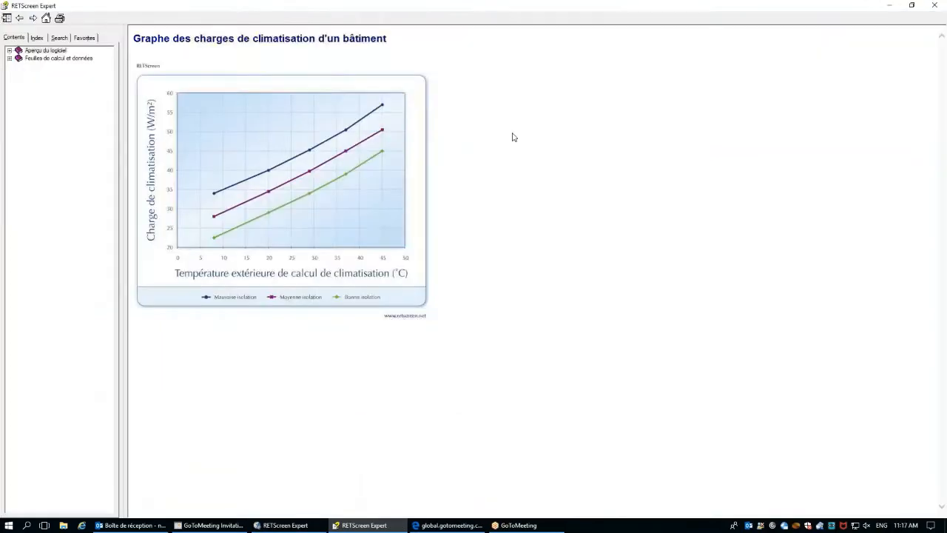
{"action": "left_click", "coordinate": [554, 81]}
{"action": "left_click", "coordinate": [938, 5]}
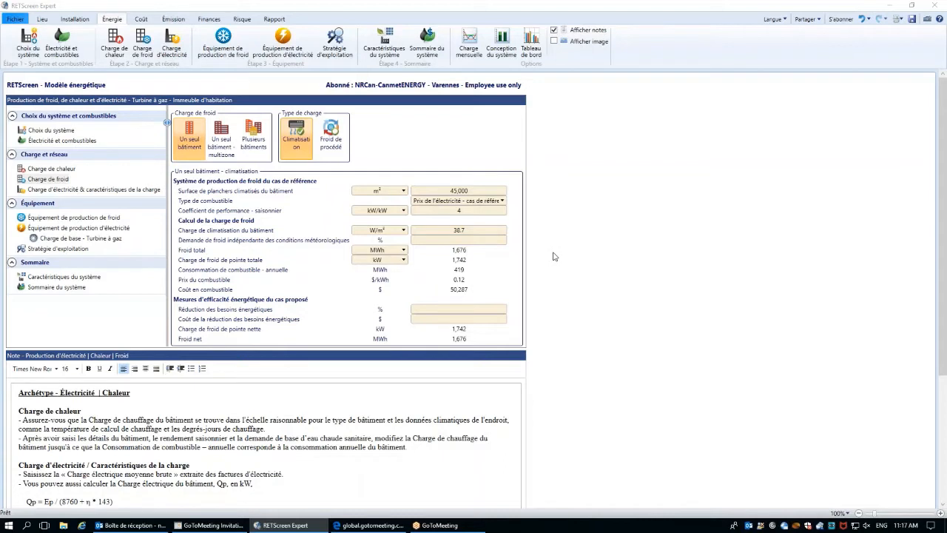
- Check the building's total peak cooling load and total cooling energy
{"action": "left_click", "coordinate": [457, 259]}
{"action": "left_click", "coordinate": [556, 271]}
{"action": "left_click", "coordinate": [466, 251]}
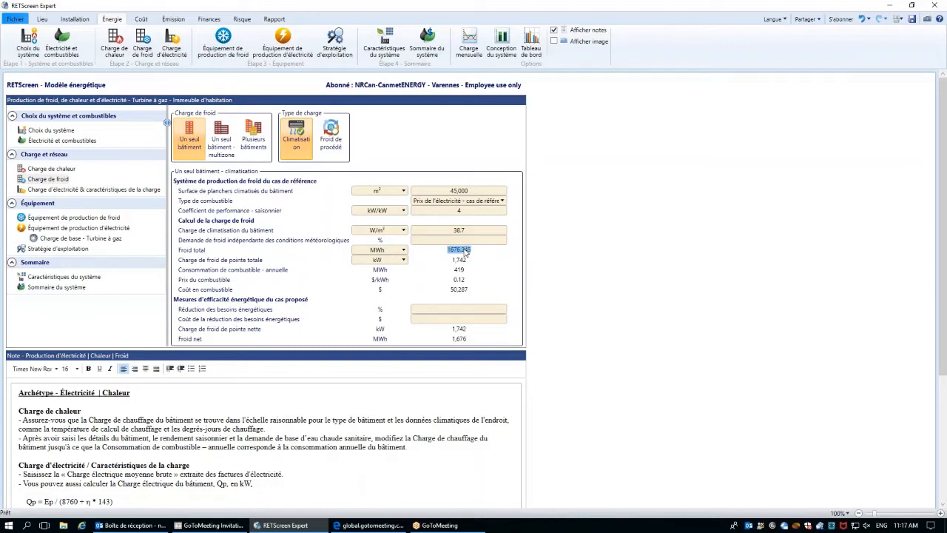
{"action": "left_click", "coordinate": [614, 288]}
- Find the e-Manuel d'ingénierie reference through the Formation page of the user manual
{"action": "left_click", "coordinate": [927, 20]}
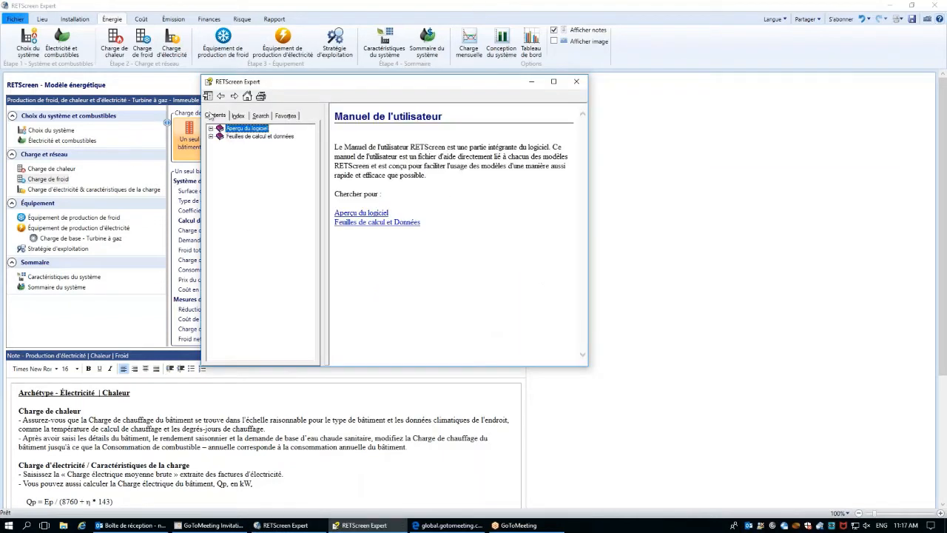
{"action": "left_click", "coordinate": [211, 129]}
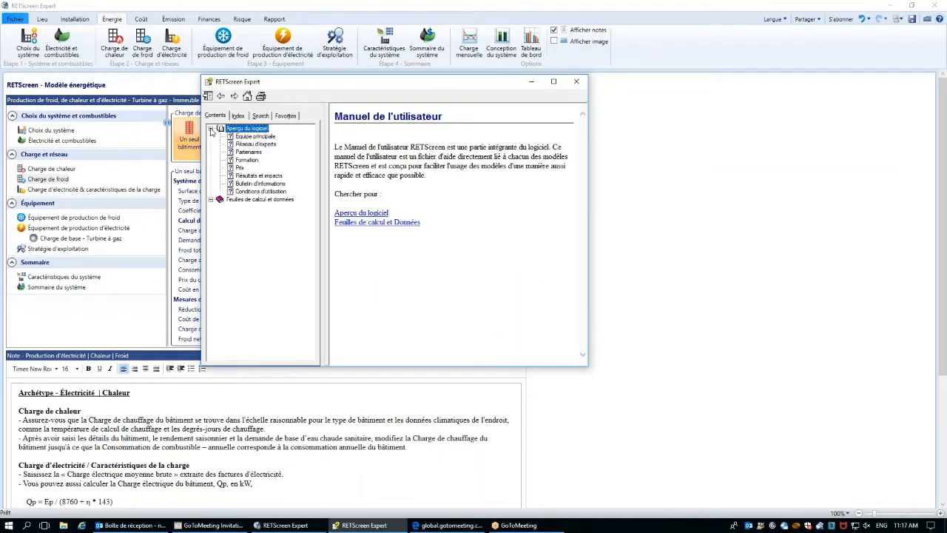
{"action": "left_click", "coordinate": [247, 159]}
{"action": "scroll", "coordinate": [443, 318], "scroll_direction": "down", "scroll_amount": 10}
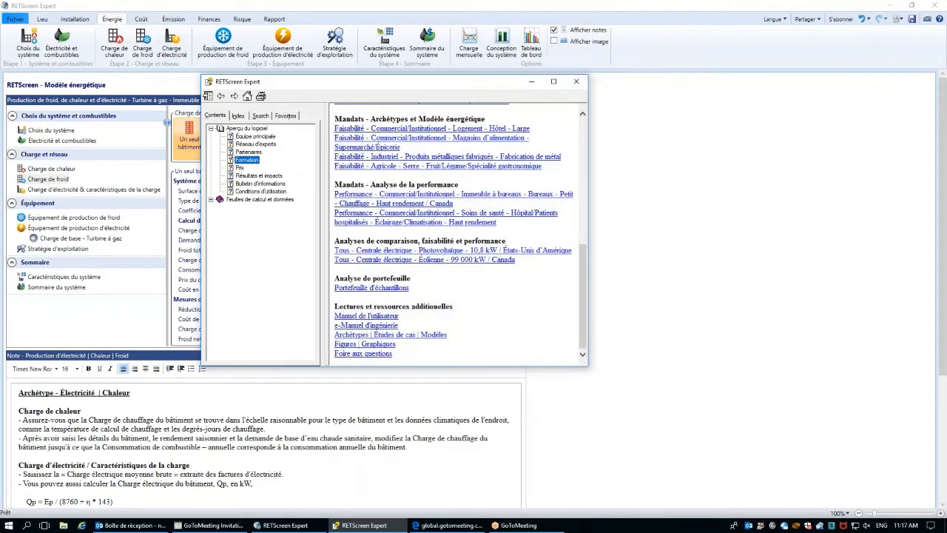
{"action": "left_click", "coordinate": [379, 326]}
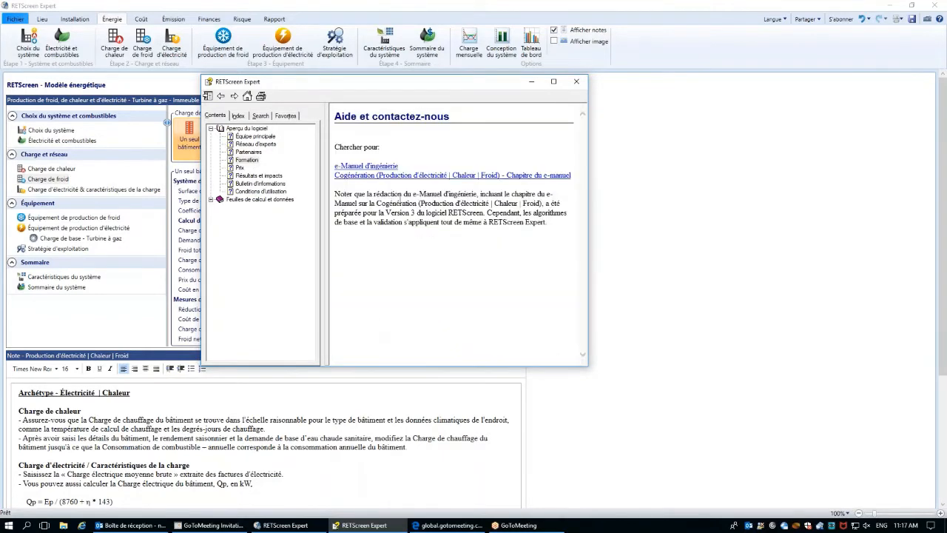
- Consult the Cogénération chapter of the e-manual, close the manual, and check the building's annual fuel consumption for cooling
{"action": "left_click", "coordinate": [393, 177]}
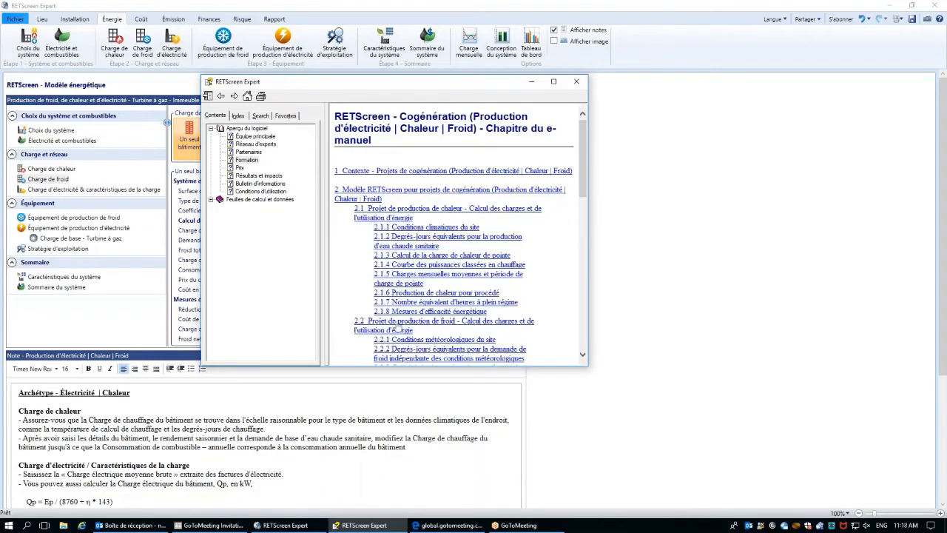
{"action": "left_click", "coordinate": [576, 82]}
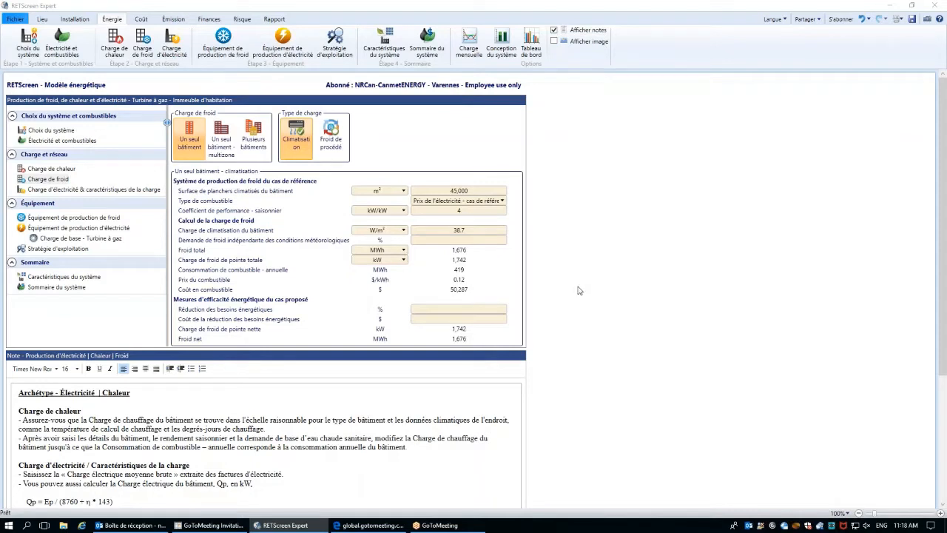
{"action": "left_click", "coordinate": [459, 271]}
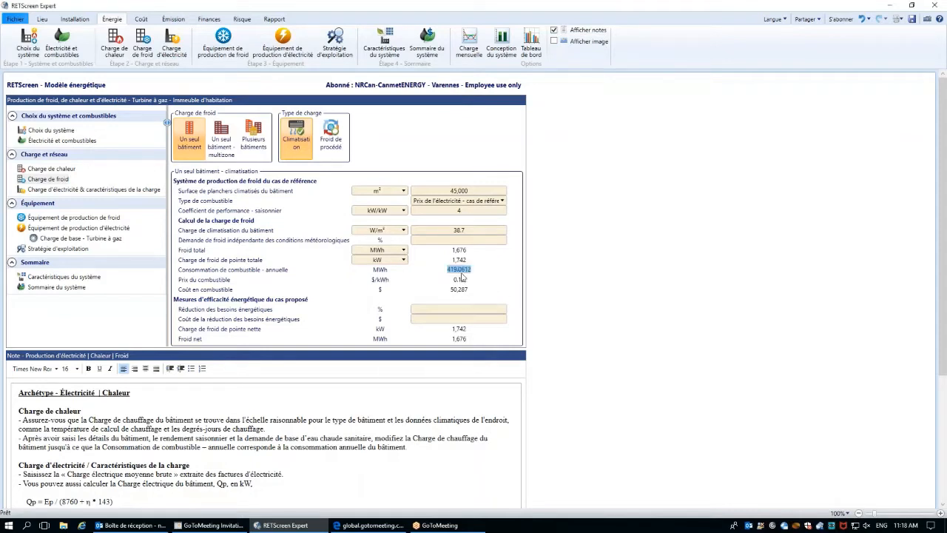
{"action": "left_click", "coordinate": [585, 291]}
- Set the building's cooling load (Charge de climatisation du bâtiment) to about 39 W/m²
{"action": "left_click", "coordinate": [474, 231]}
{"action": "type", "text": "39"}
- Set the base case gross average electric load to 459 kW for June, 587 for July, 556 for August and 370 for September
{"action": "left_click", "coordinate": [133, 190]}
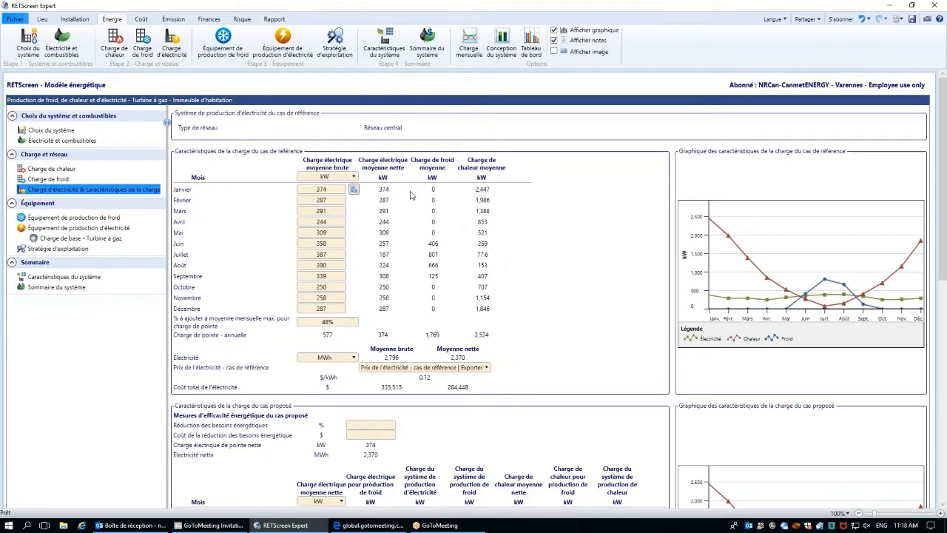
{"action": "left_click", "coordinate": [319, 244]}
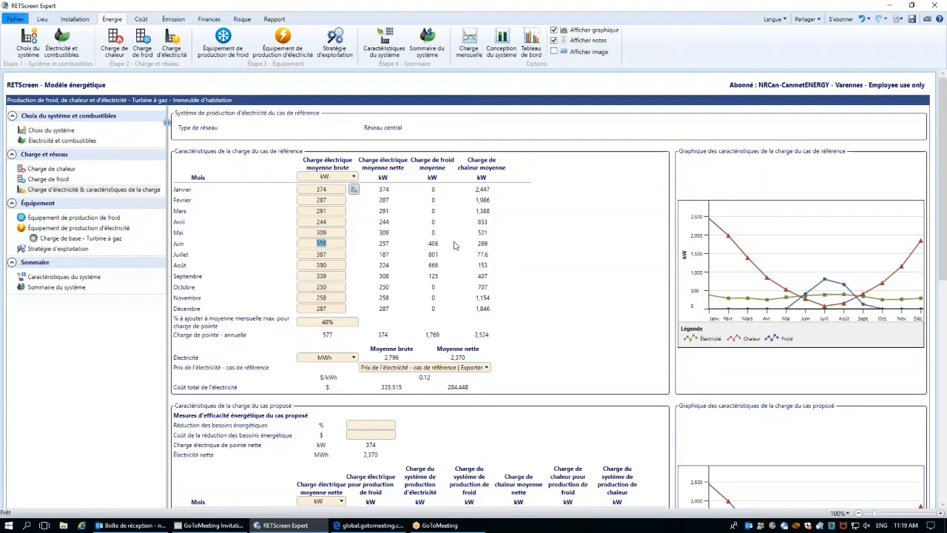
{"action": "type", "text": "459"}
{"action": "key", "text": "Return"}
{"action": "type", "text": "587"}
{"action": "key", "text": "Return"}
{"action": "type", "text": "556"}
{"action": "key", "text": "Return"}
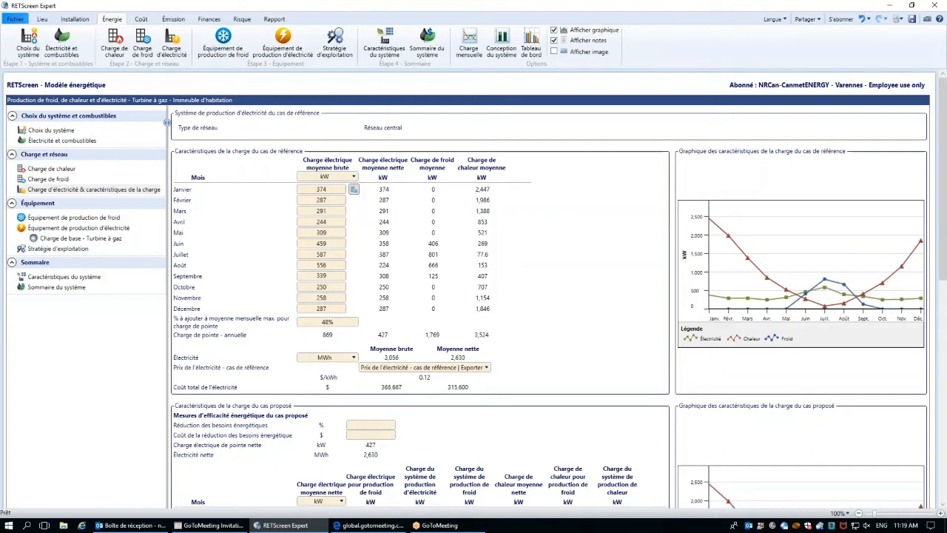
{"action": "type", "text": "370"}
{"action": "key", "text": "Return"}
{"action": "left_click", "coordinate": [596, 322]}
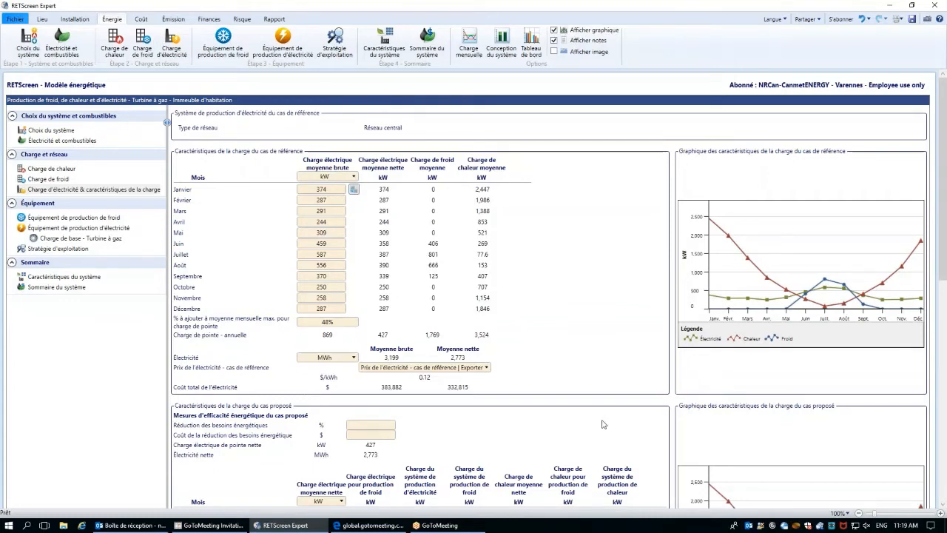
- Examine the proposed case monthly load table and read the warning beside the January row
{"action": "scroll", "coordinate": [603, 424], "scroll_direction": "down", "scroll_amount": 3}
{"action": "scroll", "coordinate": [473, 289], "scroll_direction": "down", "scroll_amount": 2}
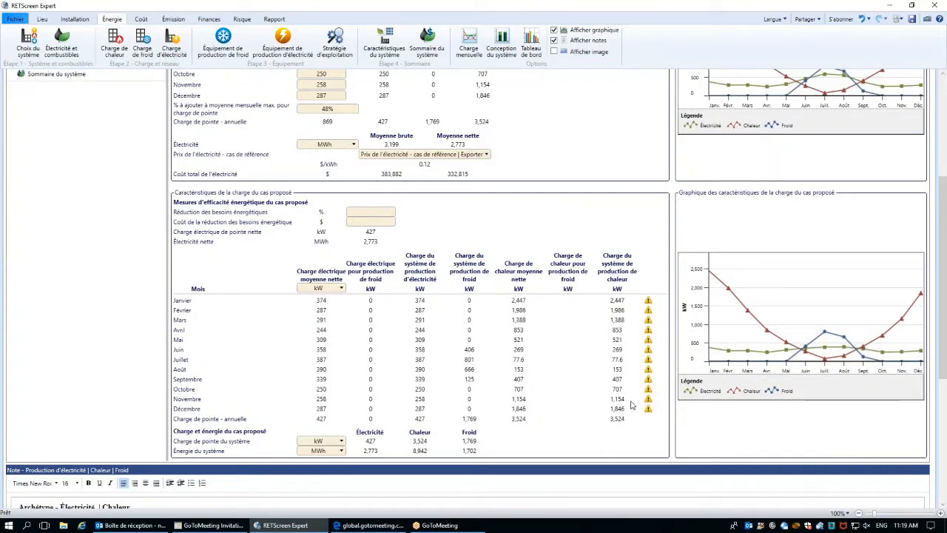
{"action": "mouse_move", "coordinate": [649, 302]}
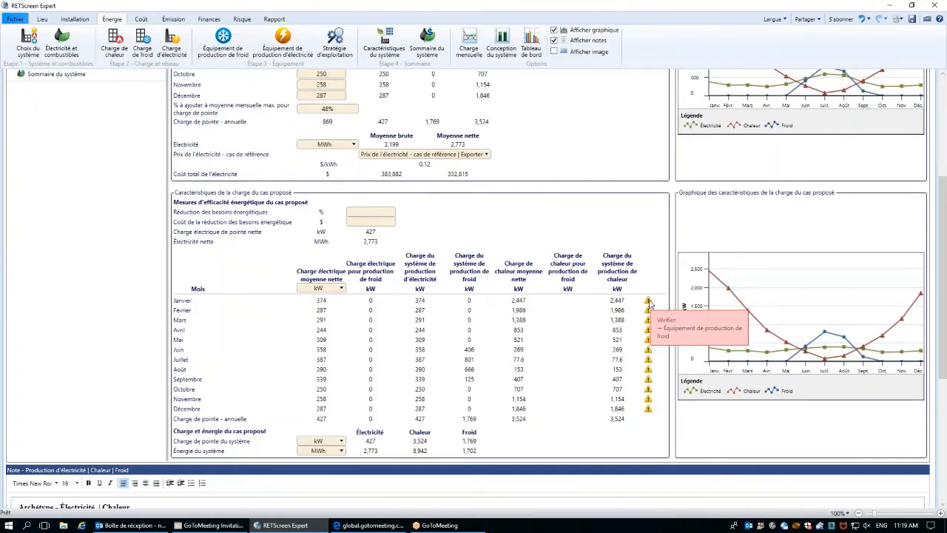
{"action": "scroll", "coordinate": [250, 229], "scroll_direction": "up", "scroll_amount": 5}
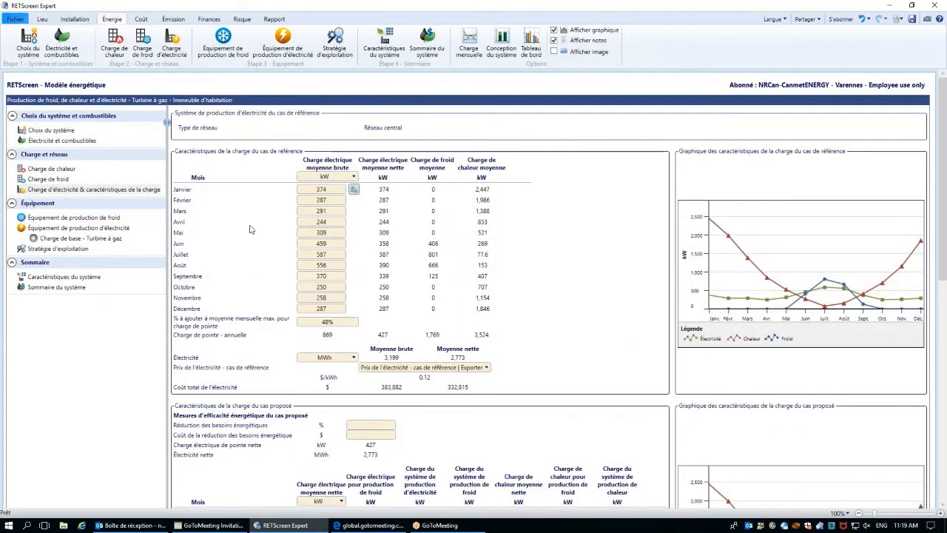
- Open the cooling equipment page and display the base and proposed case load graphs side by side
{"action": "left_click", "coordinate": [99, 216]}
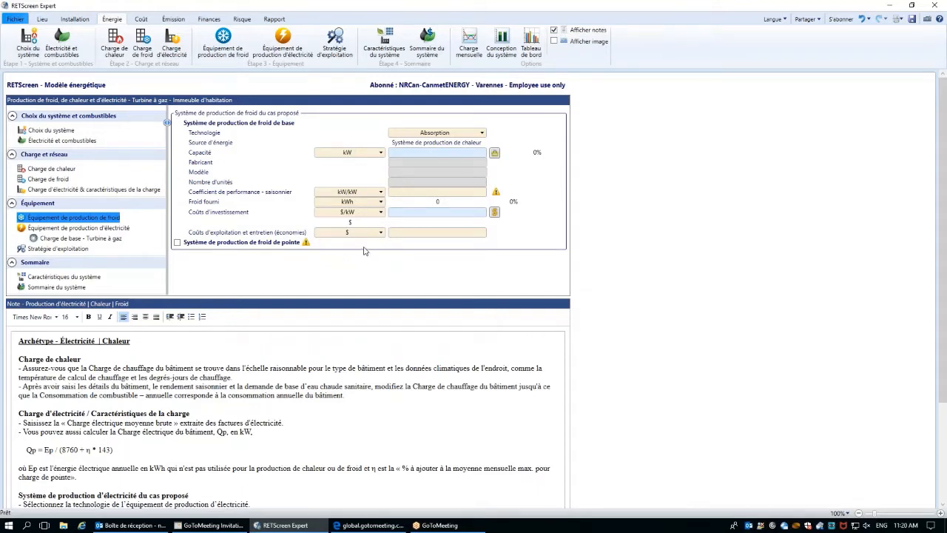
{"action": "scroll", "coordinate": [364, 251], "scroll_direction": "down", "scroll_amount": 1}
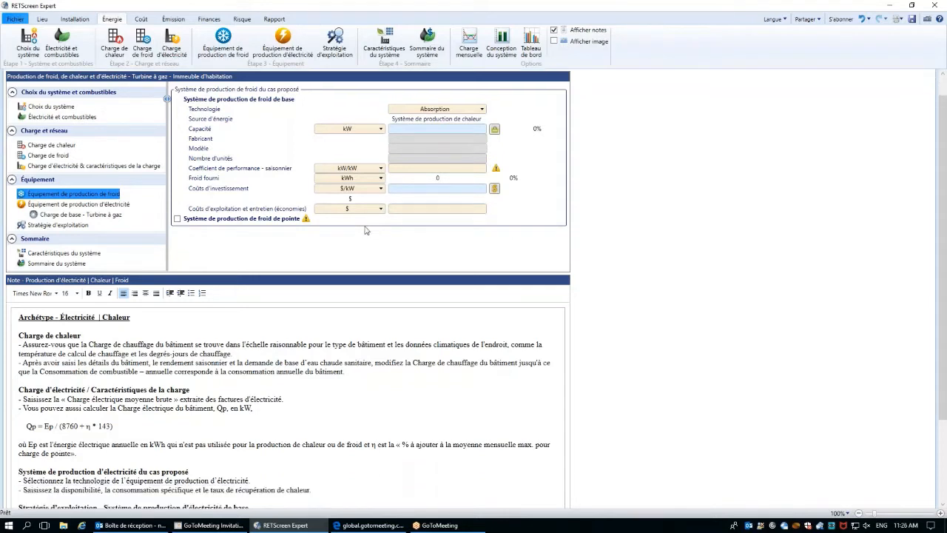
{"action": "left_click", "coordinate": [468, 50]}
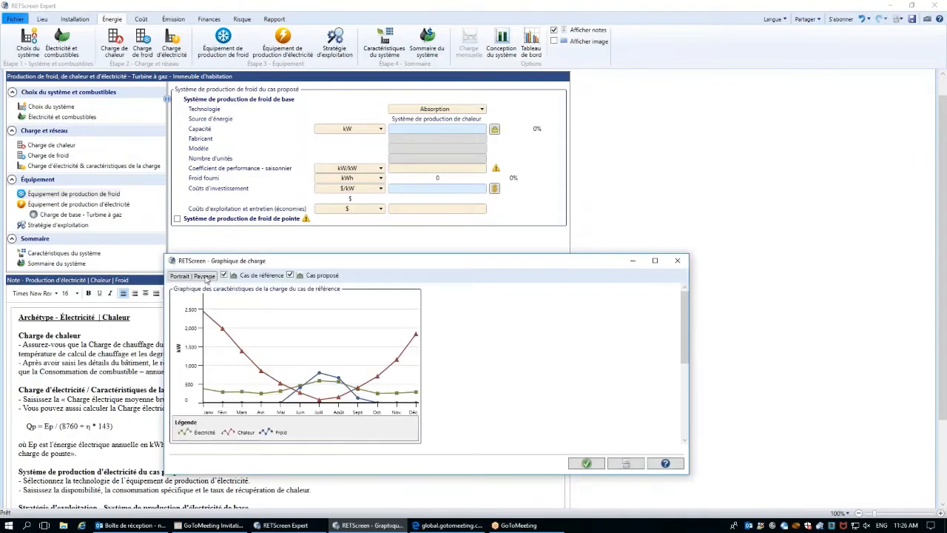
{"action": "left_click", "coordinate": [205, 276]}
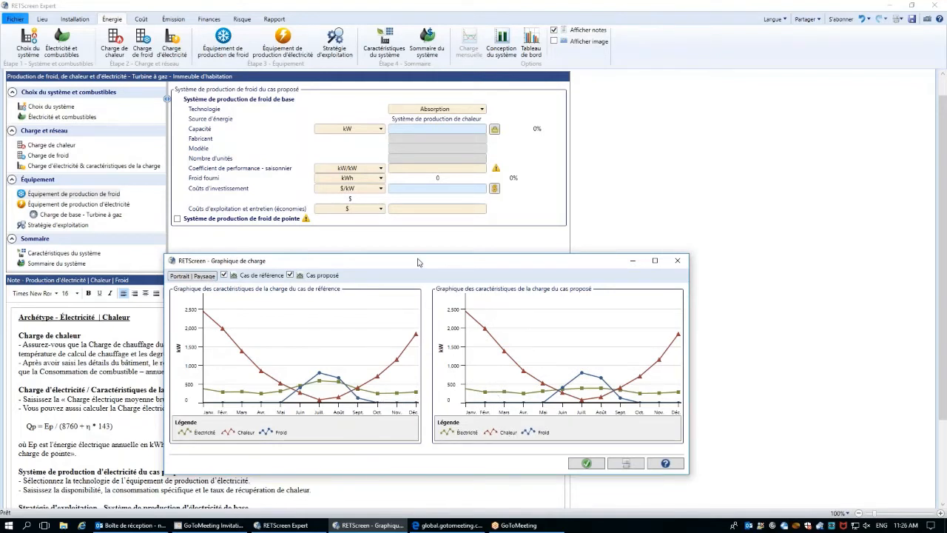
- Set the capacity of the proposed base load absorption cooling system to 1,800 kW
{"action": "left_click", "coordinate": [443, 132]}
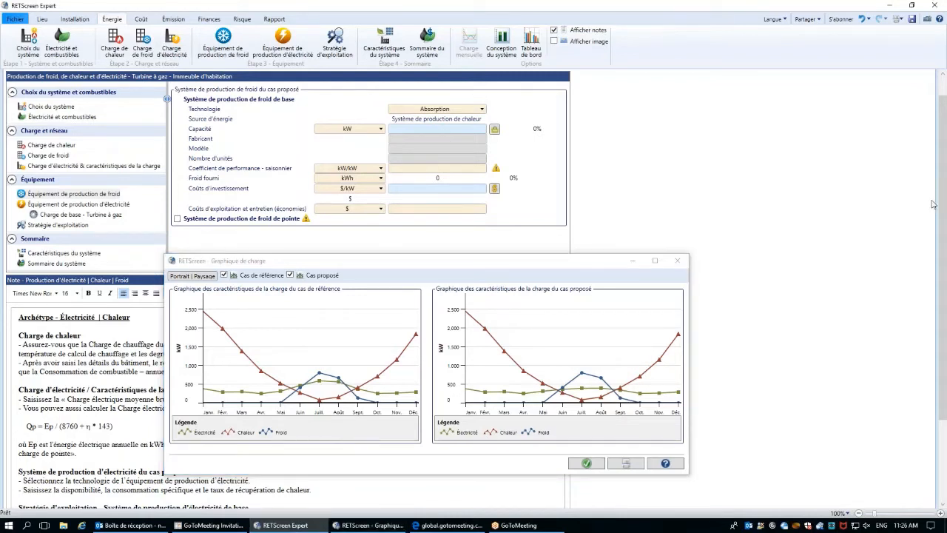
{"action": "type", "text": "1800"}
{"action": "key", "text": "Tab"}
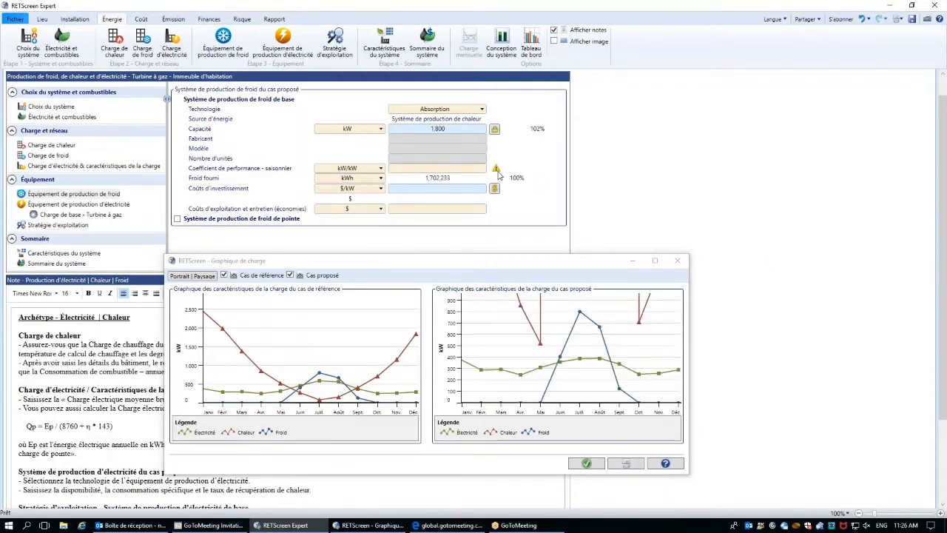
- Look up the manual's typical seasonal COP values for cooling systems and set the absorption system's seasonal COP to 0.7
{"action": "mouse_move", "coordinate": [498, 170]}
{"action": "left_click", "coordinate": [282, 170]}
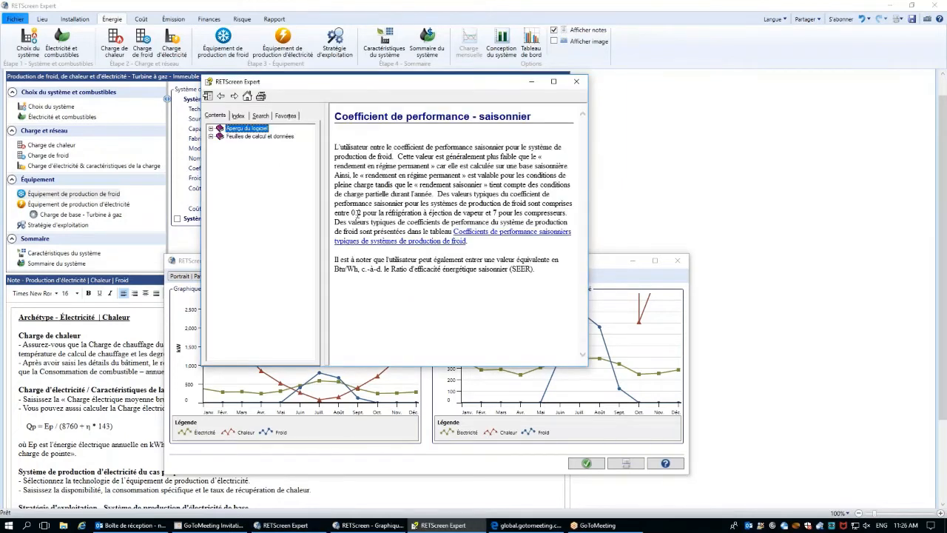
{"action": "left_click", "coordinate": [406, 246]}
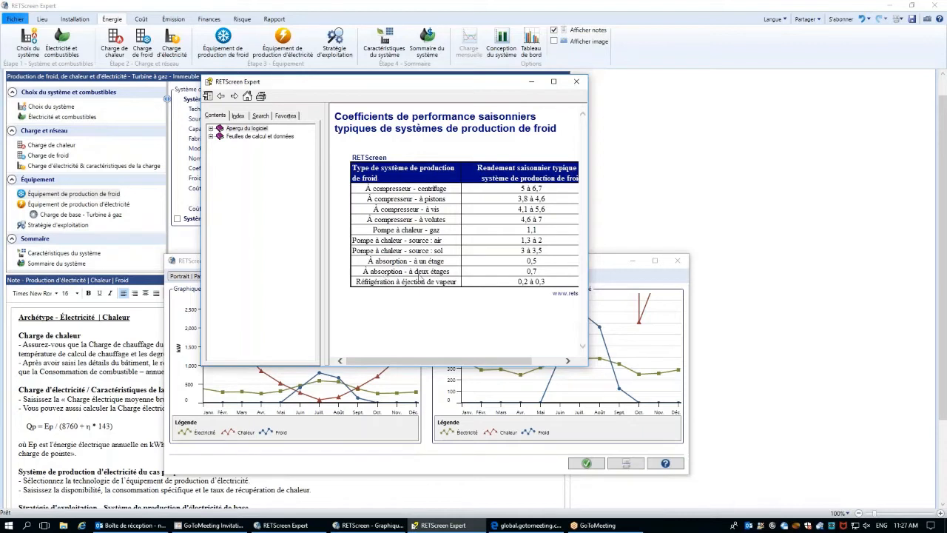
{"action": "left_click", "coordinate": [576, 82]}
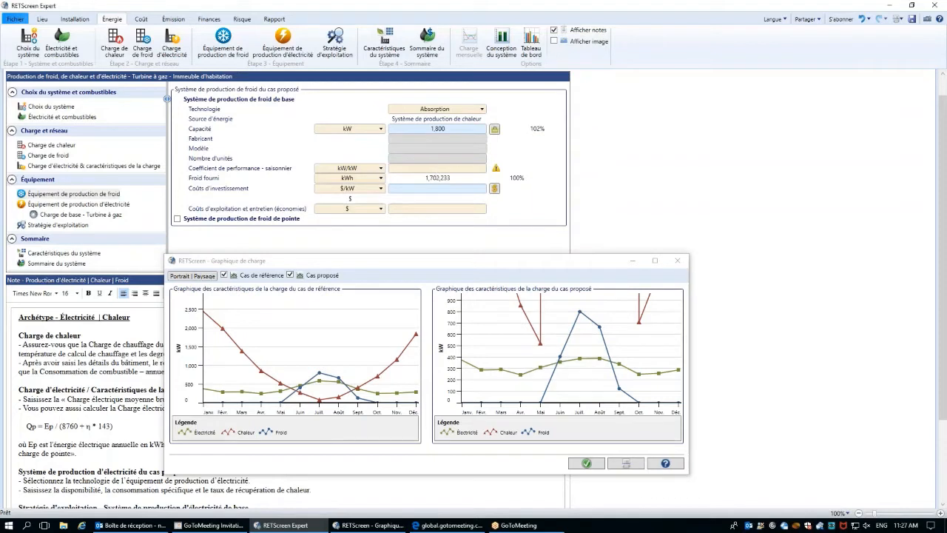
{"action": "type", "text": ".7"}
{"action": "key", "text": "Tab"}
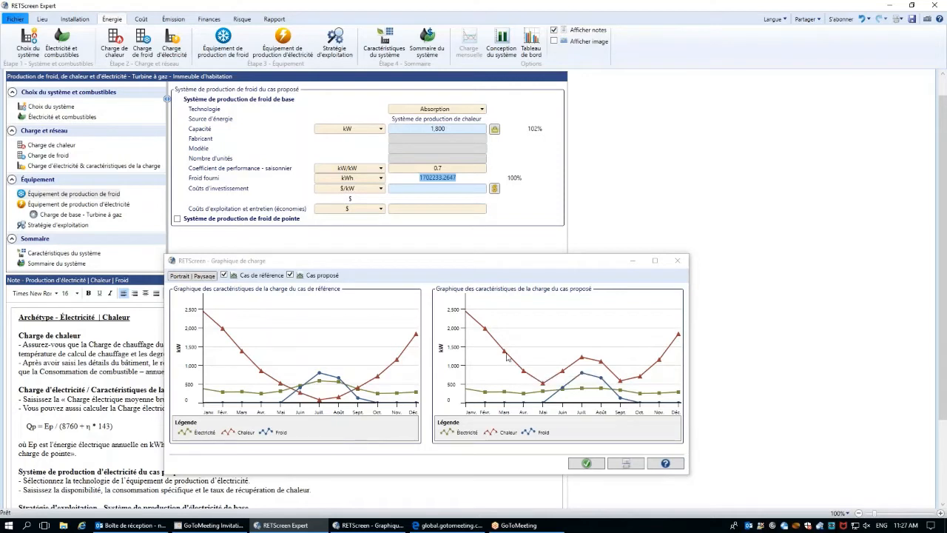
- Close the load graph window and apply the average absorption investment cost of 410 $/kW from the cost database
{"action": "mouse_move", "coordinate": [507, 357]}
{"action": "left_click", "coordinate": [585, 463]}
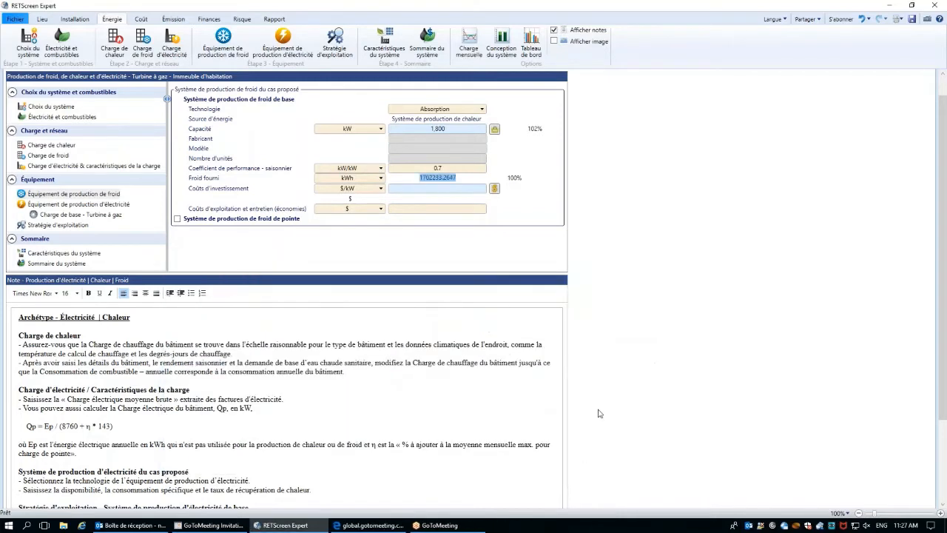
{"action": "left_click", "coordinate": [668, 284]}
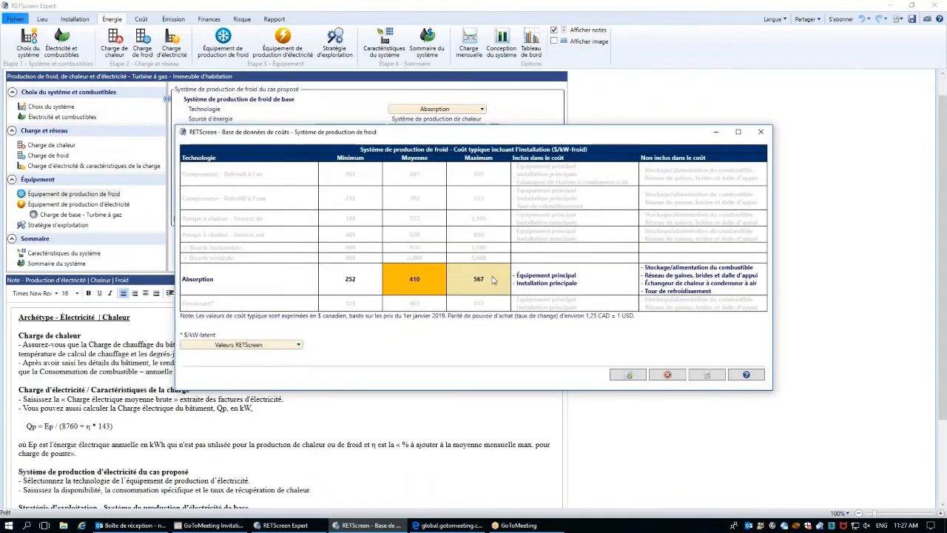
{"action": "left_click", "coordinate": [626, 377]}
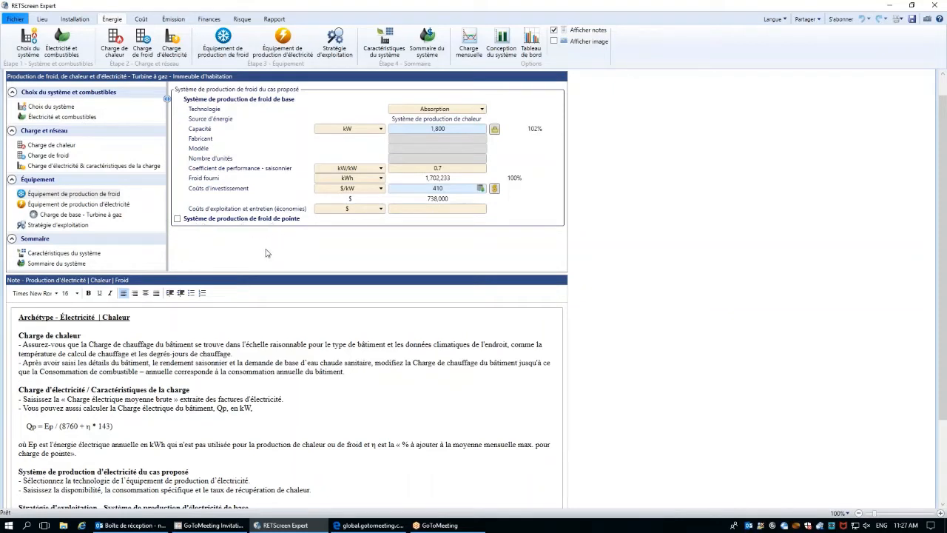
- Review the proposed case monthly loads, including the heat load for cooling production, on the electricity and load characteristics page
{"action": "left_click", "coordinate": [138, 166]}
{"action": "scroll", "coordinate": [140, 170], "scroll_direction": "down", "scroll_amount": 5}
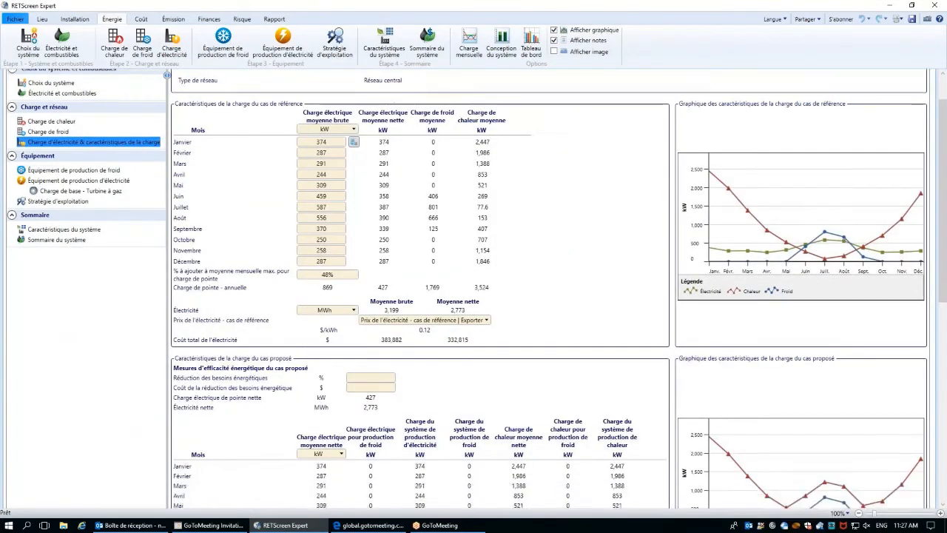
{"action": "scroll", "coordinate": [196, 305], "scroll_direction": "down", "scroll_amount": 2}
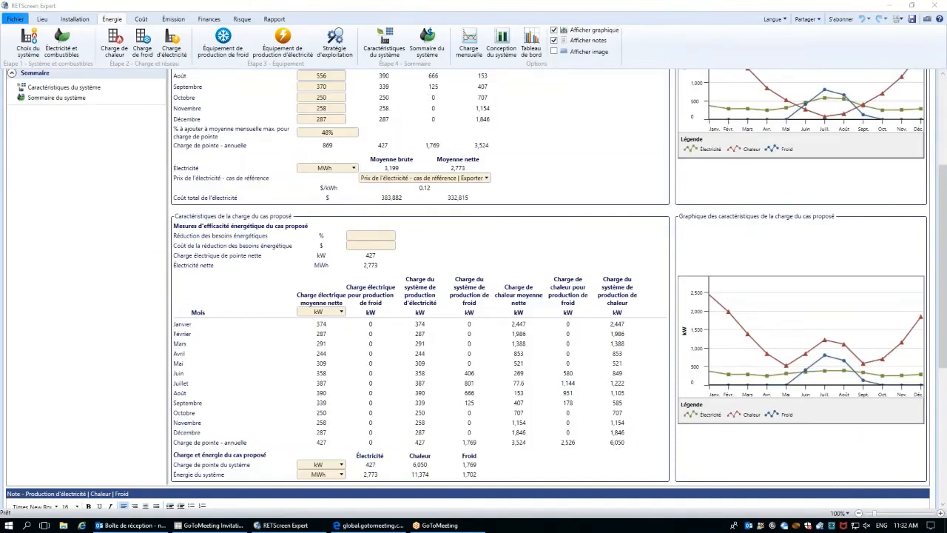
{"action": "scroll", "coordinate": [59, 209], "scroll_direction": "up", "scroll_amount": 3}
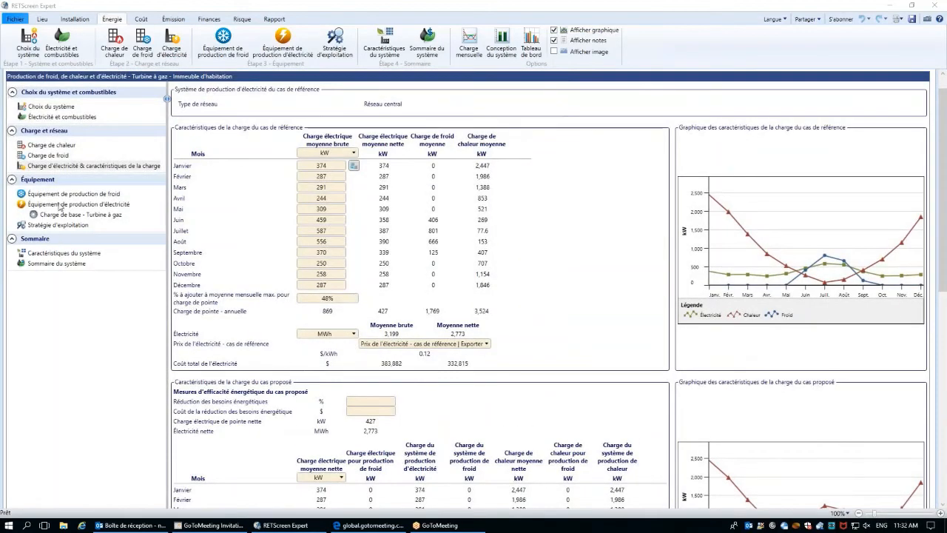
- Check the gas turbine's electricity exported to the grid and review the operating strategy comparison
{"action": "left_click", "coordinate": [62, 215]}
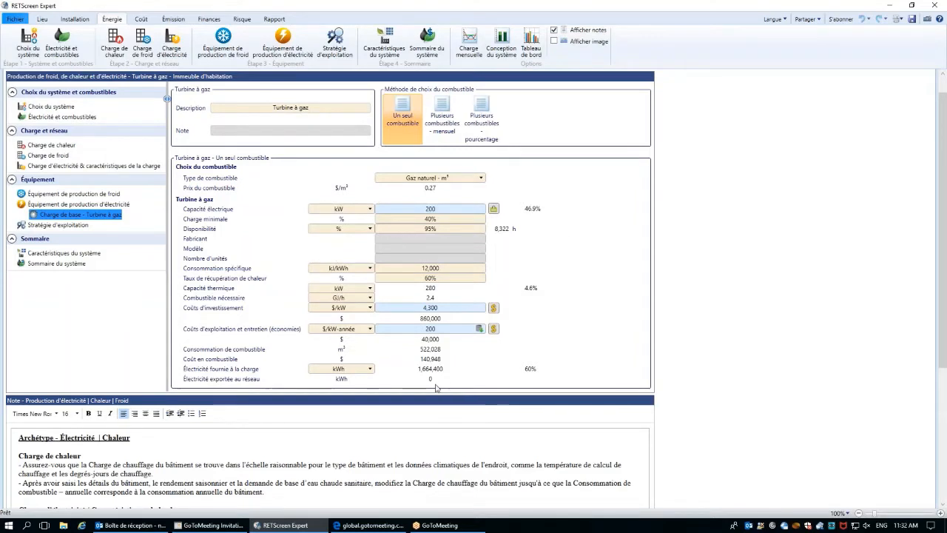
{"action": "left_click", "coordinate": [432, 379]}
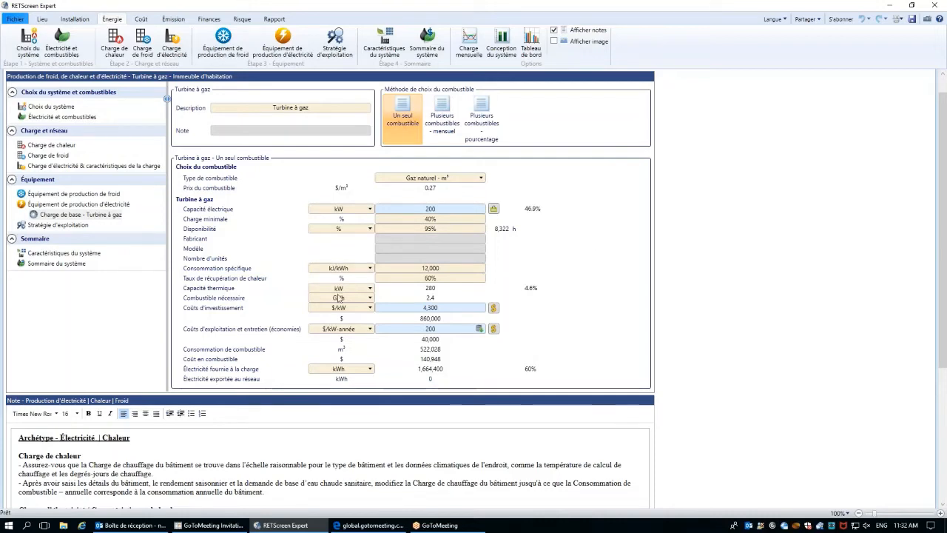
{"action": "left_click", "coordinate": [59, 225]}
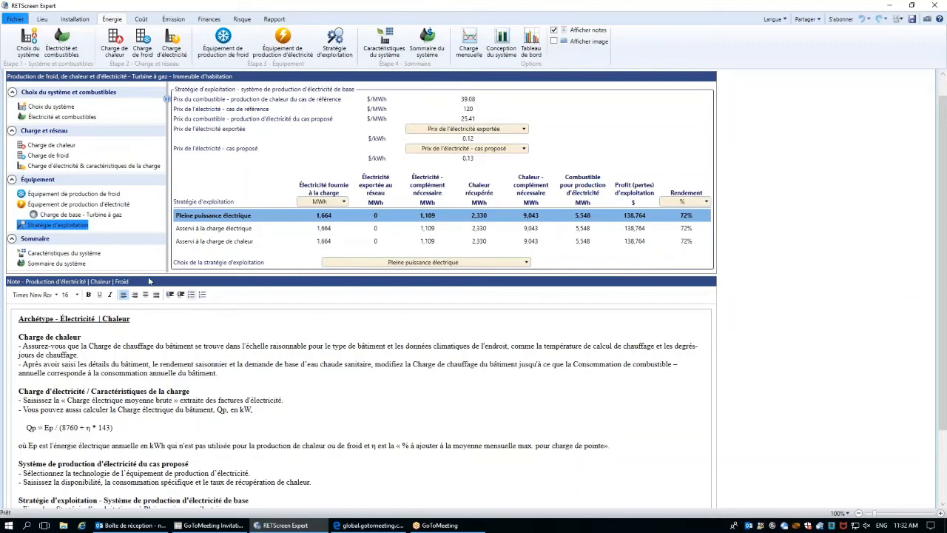
- Review the proposed case system characteristics and check the gas turbine's availability against them
{"action": "left_click", "coordinate": [67, 253]}
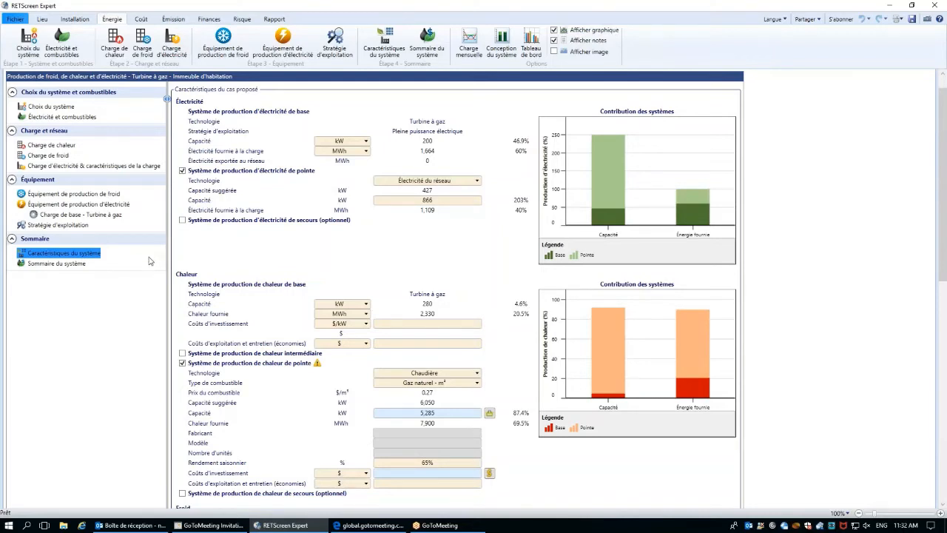
{"action": "scroll", "coordinate": [150, 366], "scroll_direction": "down", "scroll_amount": 1}
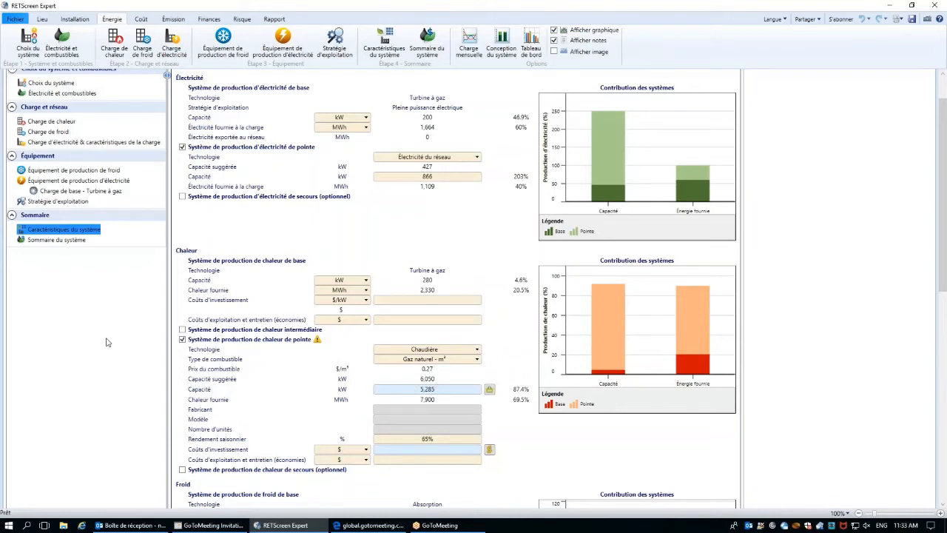
{"action": "left_click", "coordinate": [88, 192]}
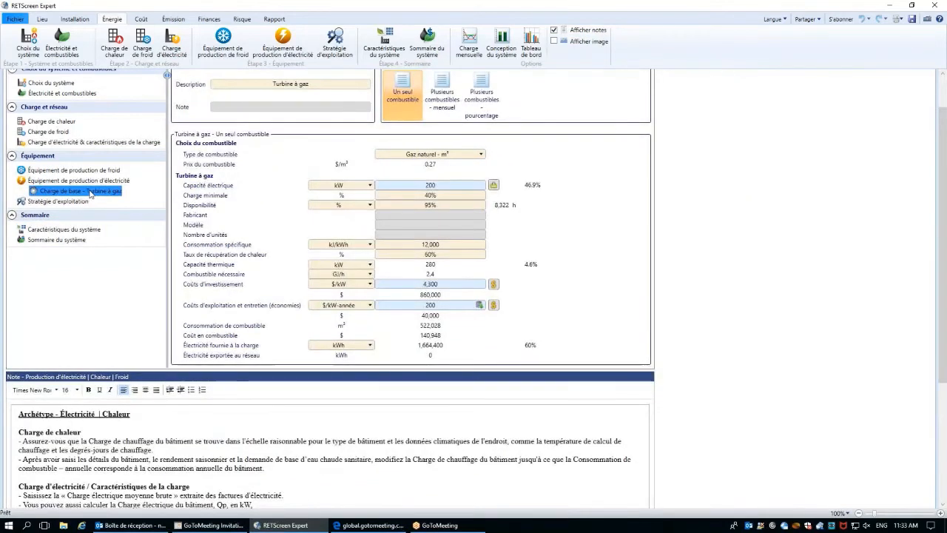
{"action": "left_click", "coordinate": [412, 207]}
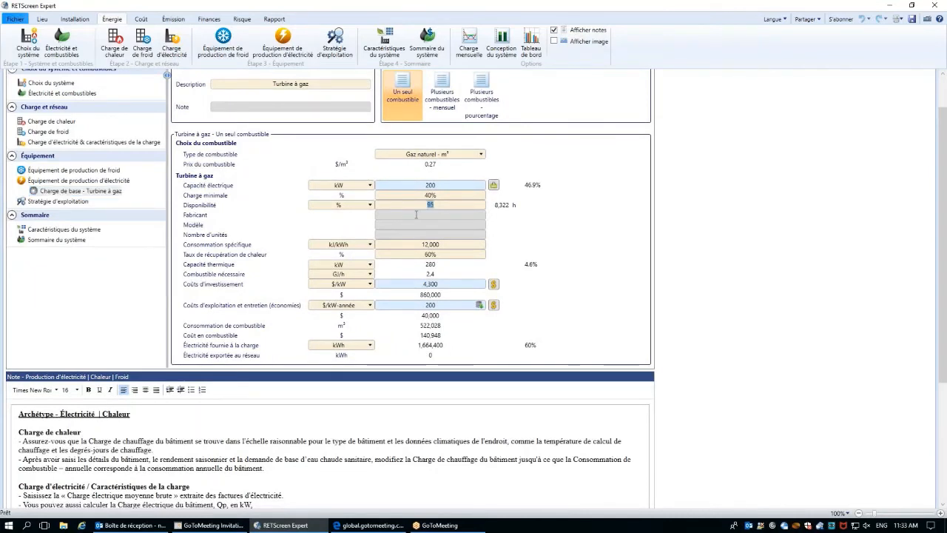
{"action": "key", "text": "Return"}
{"action": "left_click", "coordinate": [416, 214]}
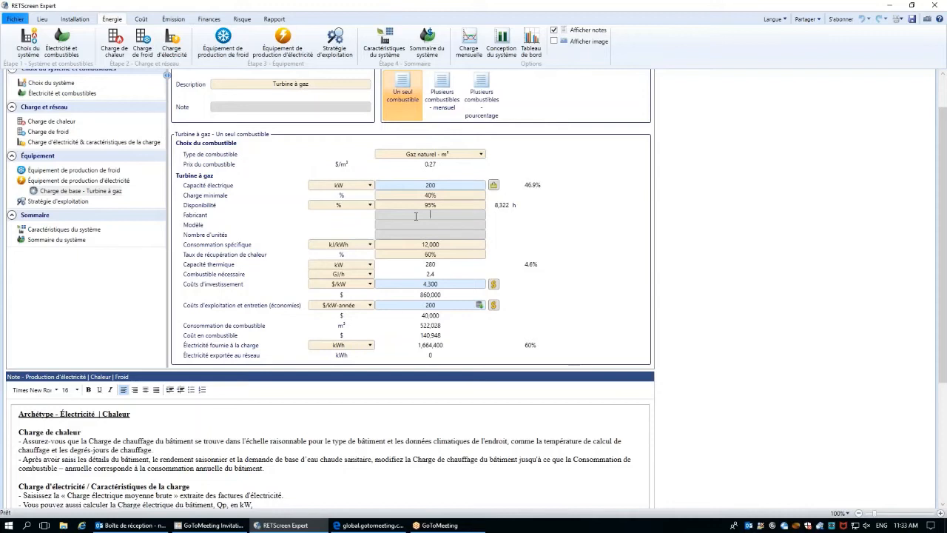
{"action": "left_click", "coordinate": [74, 230]}
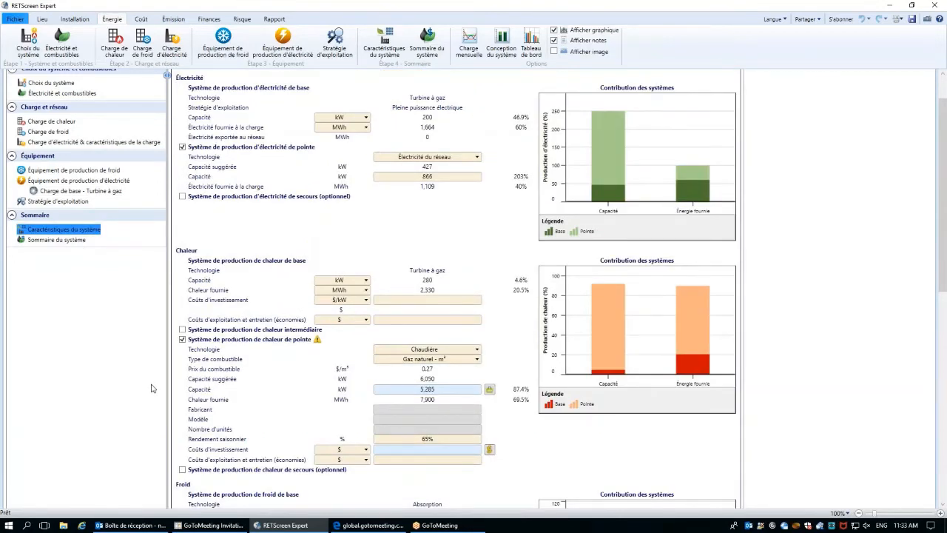
- Set the capacity of the natural gas boiler in the peak heating system to 6,150 kW
{"action": "left_click", "coordinate": [412, 391]}
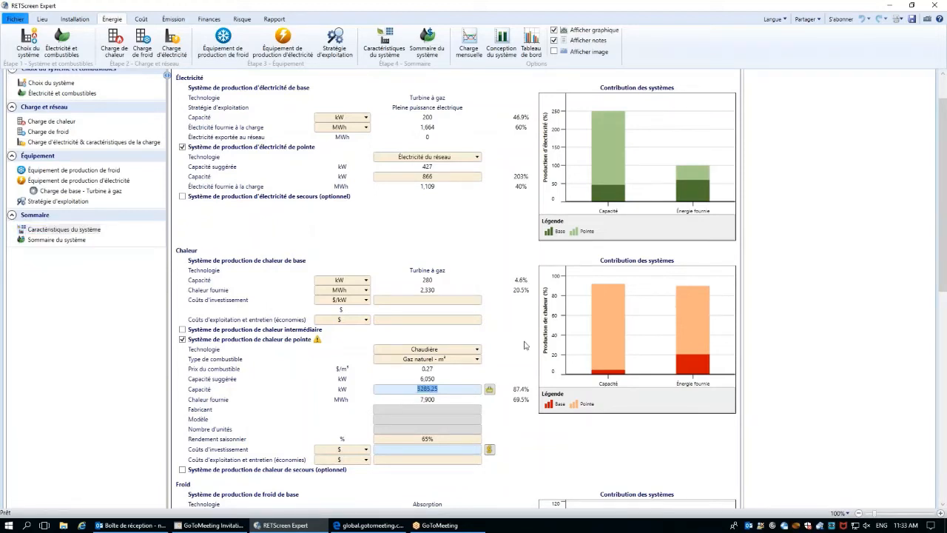
{"action": "type", "text": "6150"}
{"action": "key", "text": "Return"}
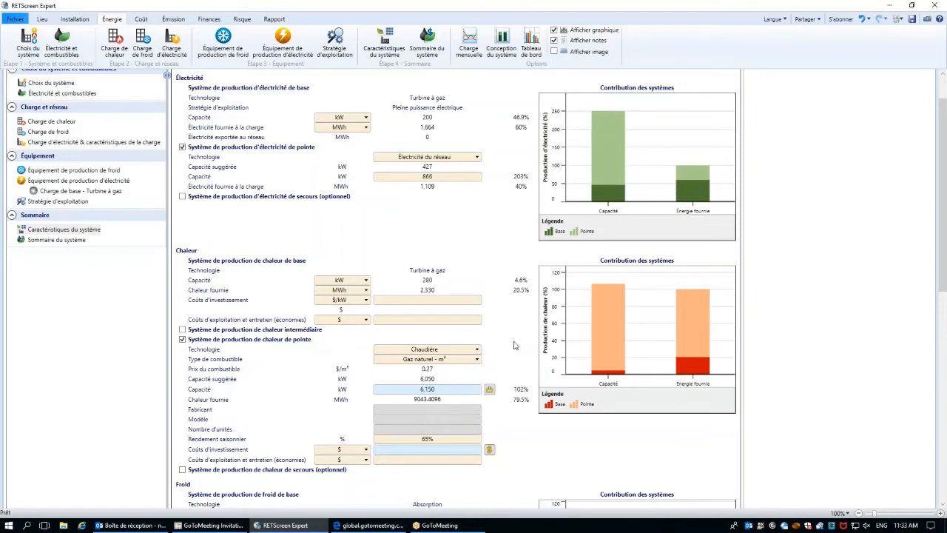
- Review the heating and cooling system contributions and the proposed case system summary
{"action": "scroll", "coordinate": [126, 413], "scroll_direction": "down", "scroll_amount": 1}
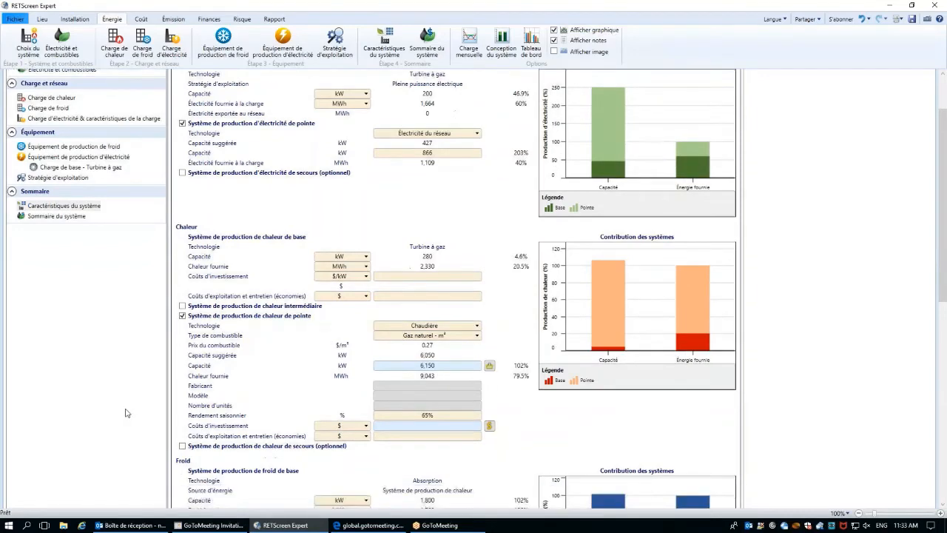
{"action": "scroll", "coordinate": [126, 413], "scroll_direction": "down", "scroll_amount": 9}
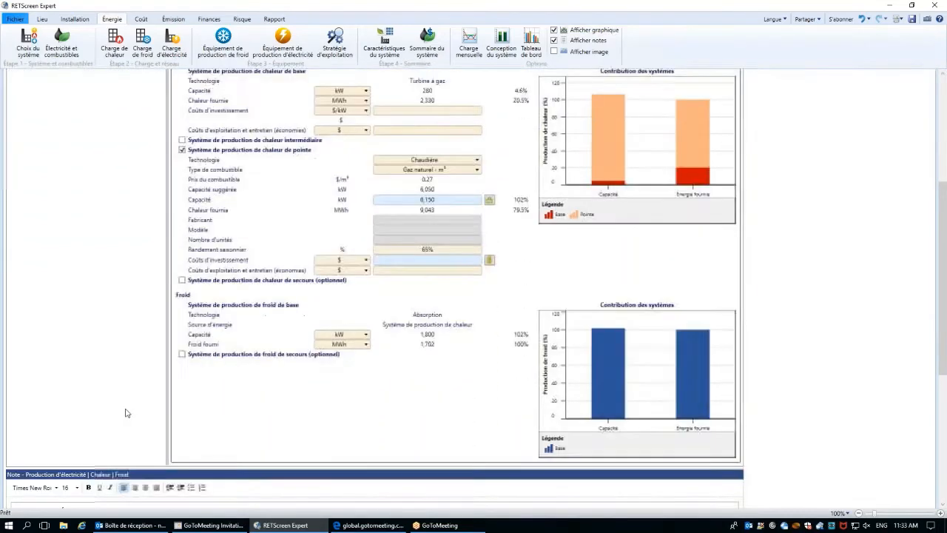
{"action": "scroll", "coordinate": [125, 413], "scroll_direction": "down", "scroll_amount": 1}
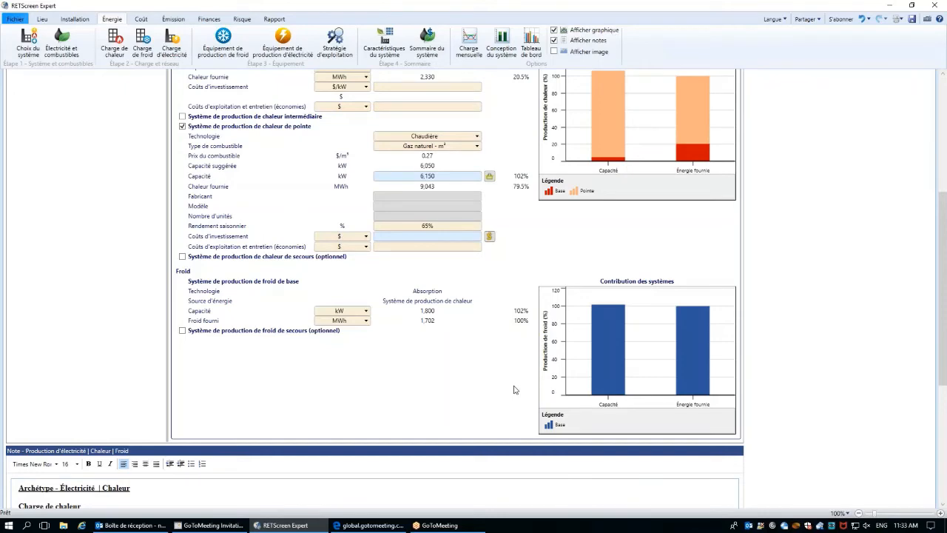
{"action": "scroll", "coordinate": [514, 387], "scroll_direction": "up", "scroll_amount": 5}
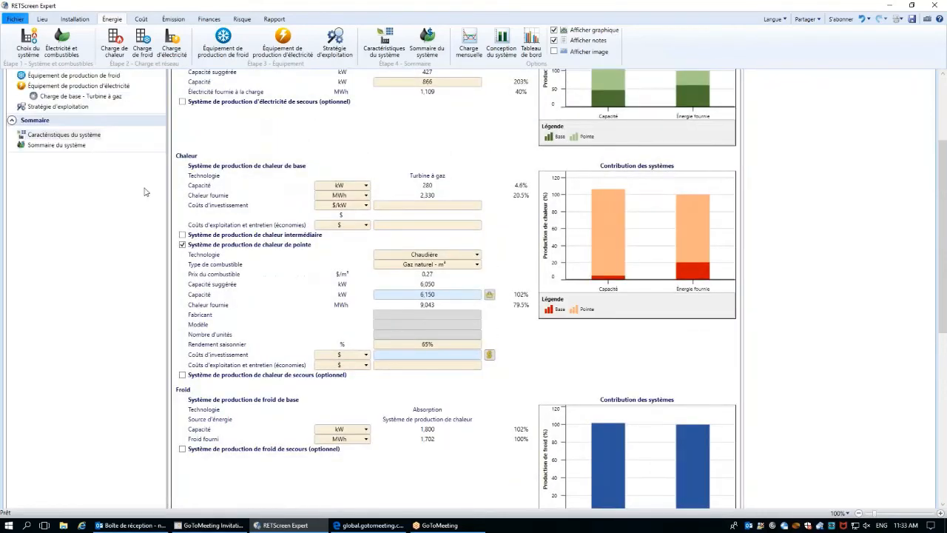
{"action": "left_click", "coordinate": [74, 148]}
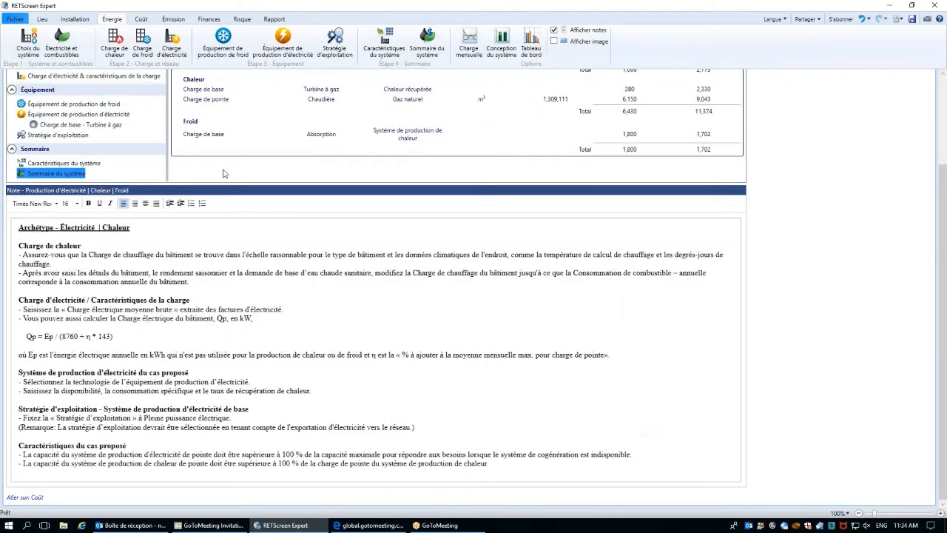
{"action": "scroll", "coordinate": [228, 180], "scroll_direction": "up", "scroll_amount": 2}
{"action": "scroll", "coordinate": [228, 181], "scroll_direction": "up", "scroll_amount": 3}
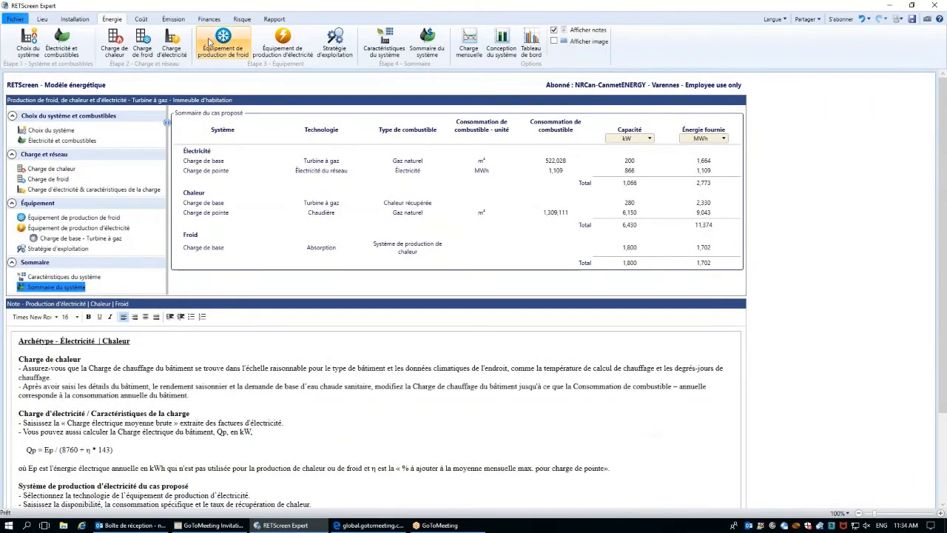
- Check the simple payback and the other financial viability indicators in the financial analysis
{"action": "left_click", "coordinate": [208, 19]}
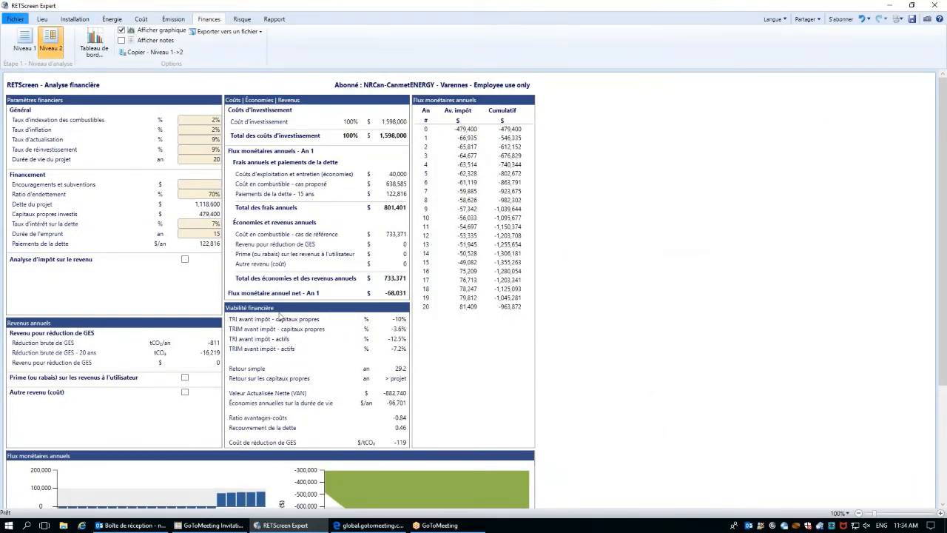
{"action": "left_click_drag", "start_coordinate": [396, 369], "coordinate": [421, 371]}
{"action": "left_click", "coordinate": [438, 372]}
- Set the absorption cooling equipment's investment cost to an incremental 20 $/kW in the energy model
{"action": "left_click", "coordinate": [112, 20]}
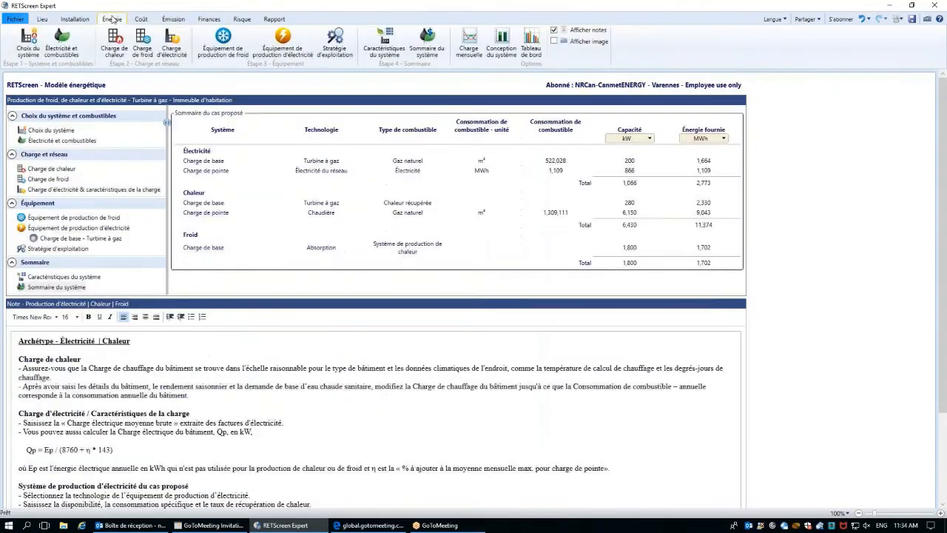
{"action": "left_click", "coordinate": [73, 218]}
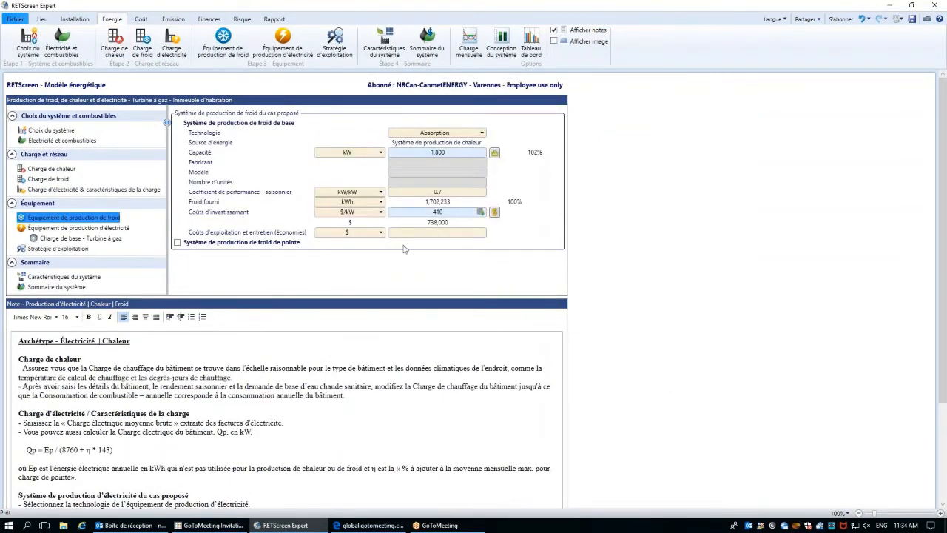
{"action": "left_click", "coordinate": [444, 212]}
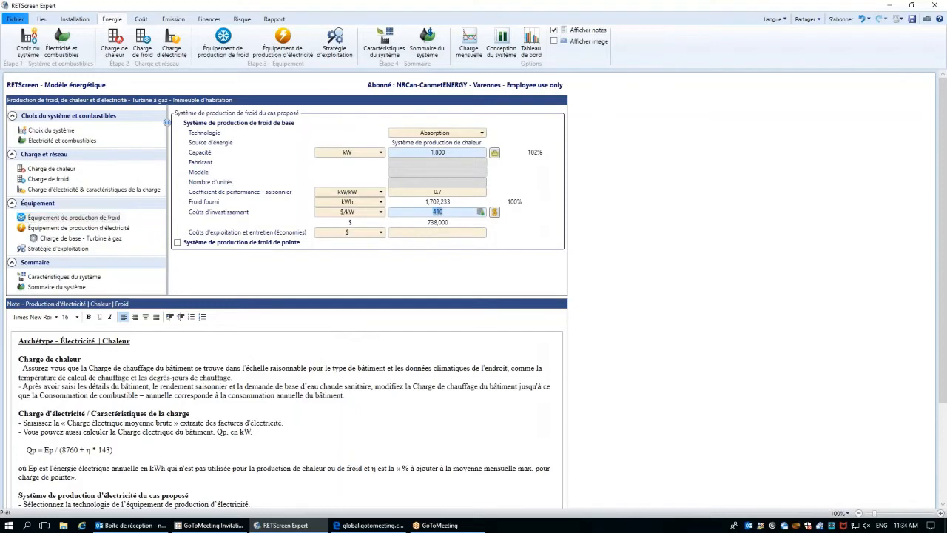
{"action": "left_click", "coordinate": [459, 274]}
{"action": "double_click", "coordinate": [438, 215]}
{"action": "type", "text": "20"}
{"action": "left_click", "coordinate": [499, 236]}
- Check the GHG emissions analysis and the financial viability indicators, including simple payback and return on equity
{"action": "left_click", "coordinate": [173, 18]}
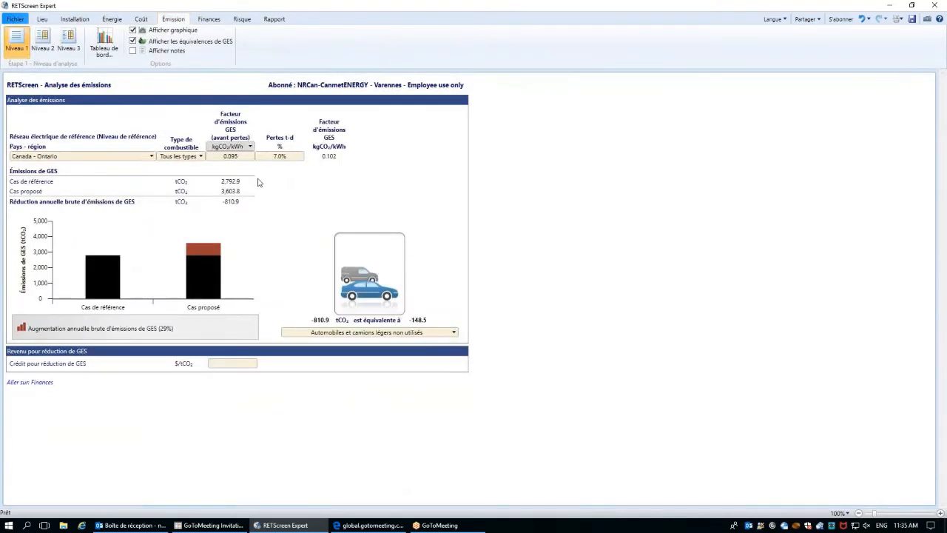
{"action": "left_click", "coordinate": [210, 18]}
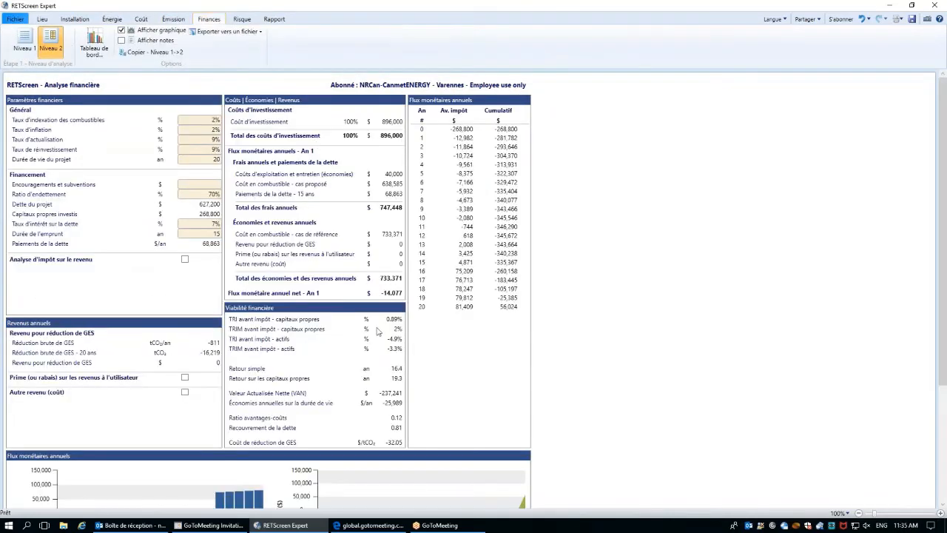
{"action": "left_click", "coordinate": [401, 370]}
{"action": "left_click", "coordinate": [457, 380]}
{"action": "left_click", "coordinate": [174, 20]}
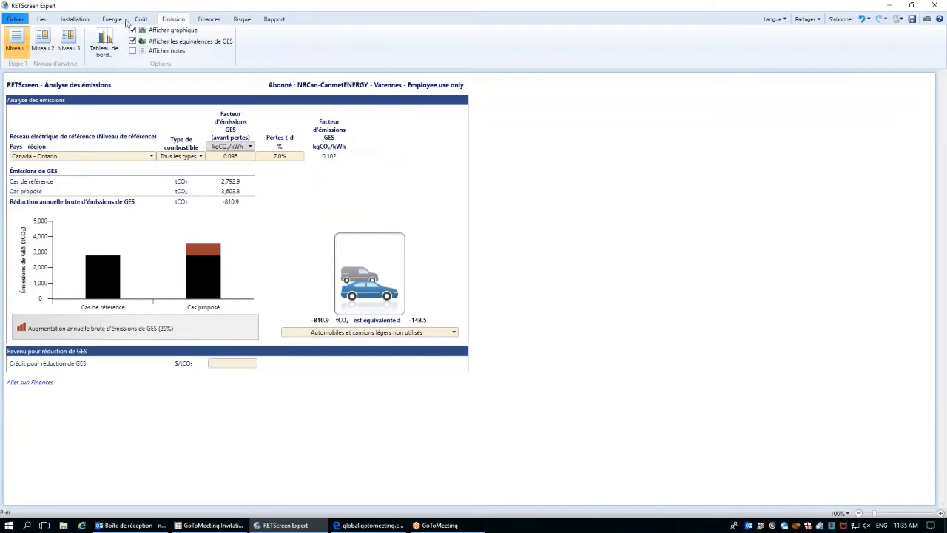
- Add a second fuel to the energy model's fuel list and set its type to Biogaz
{"action": "left_click", "coordinate": [113, 19]}
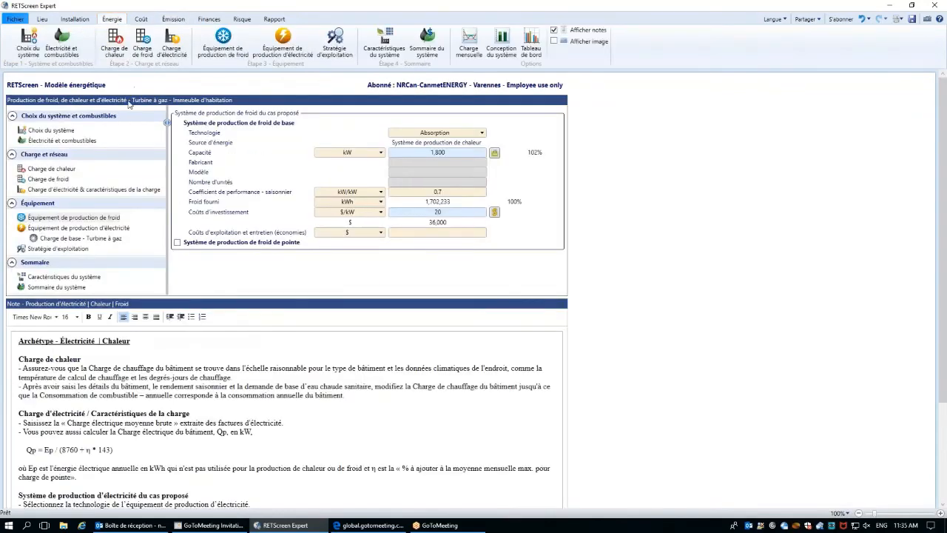
{"action": "left_click", "coordinate": [87, 142]}
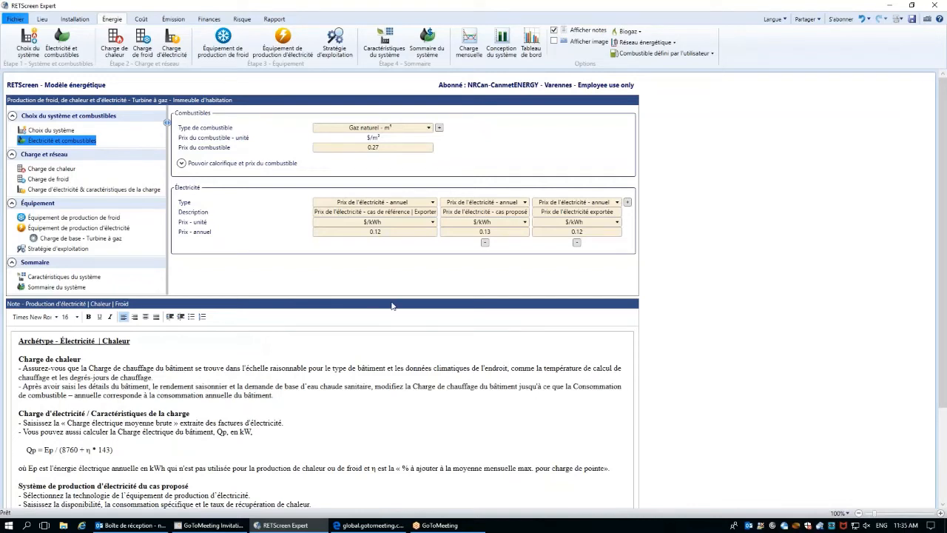
{"action": "left_click", "coordinate": [439, 129]}
{"action": "left_click", "coordinate": [467, 130]}
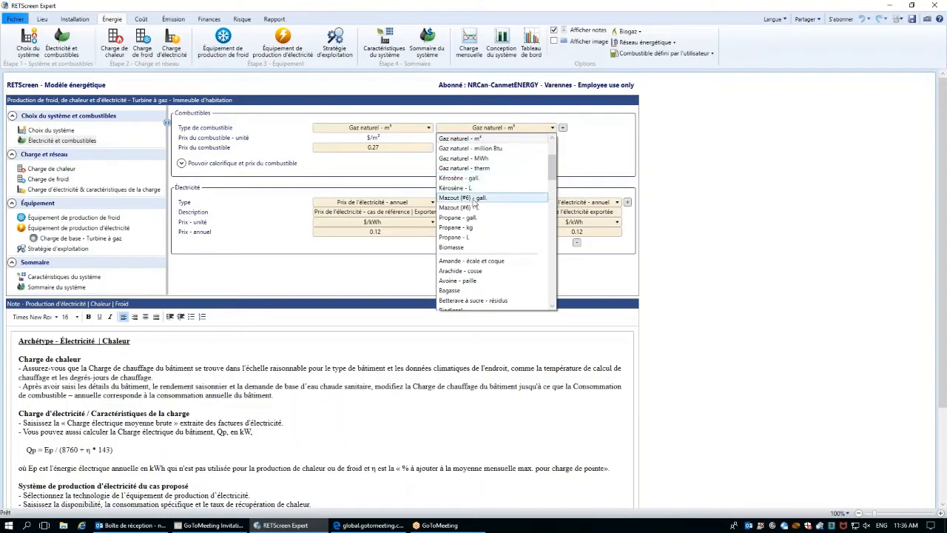
{"action": "scroll", "coordinate": [477, 240], "scroll_direction": "down", "scroll_amount": 1}
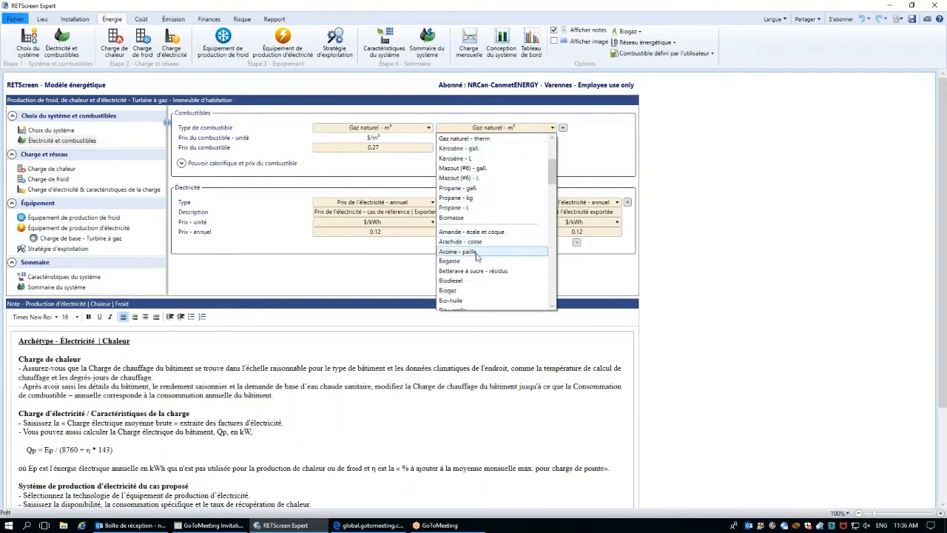
{"action": "left_click", "coordinate": [473, 291]}
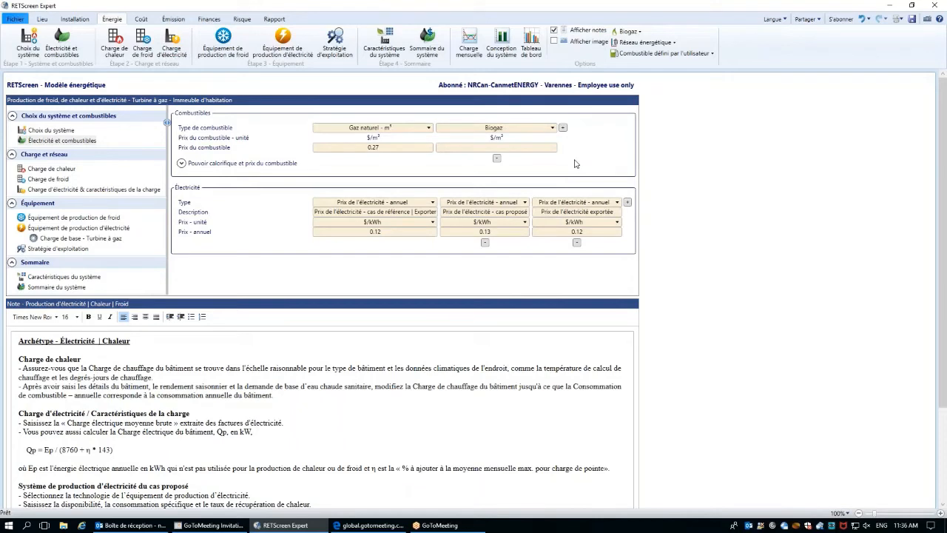
- Expand the heating value and fuel price details and set the biogas price to 0 $/m³
{"action": "left_click", "coordinate": [181, 164]}
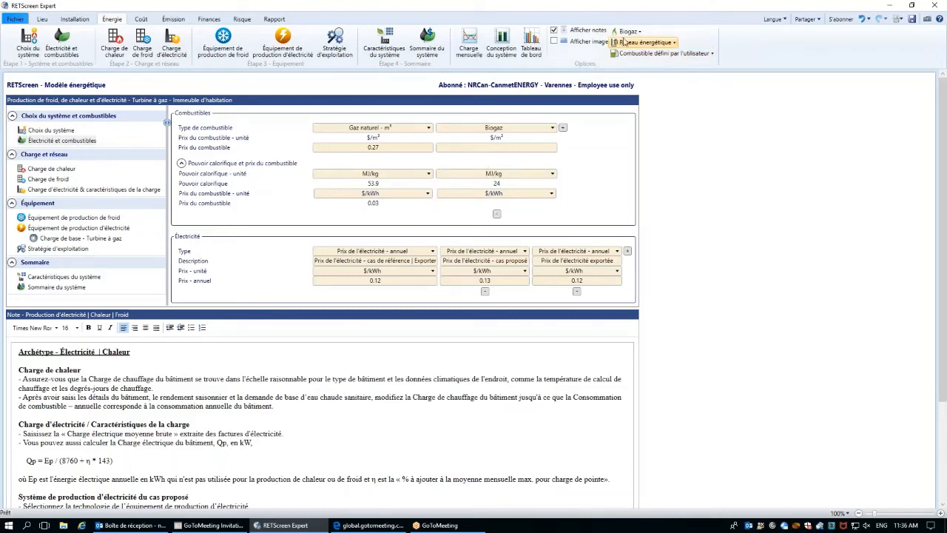
{"action": "left_click", "coordinate": [514, 148]}
{"action": "type", "text": "0"}
{"action": "key", "text": "Tab"}
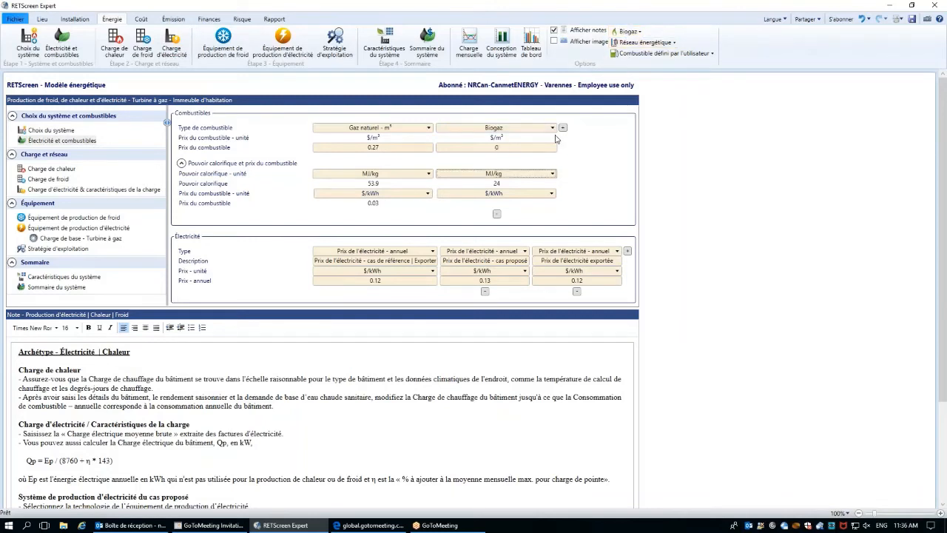
{"action": "left_click", "coordinate": [599, 163]}
- Try the monthly multiple-fuel method for the base load gas turbine, adding Biogaz as its second fuel
{"action": "left_click", "coordinate": [83, 239]}
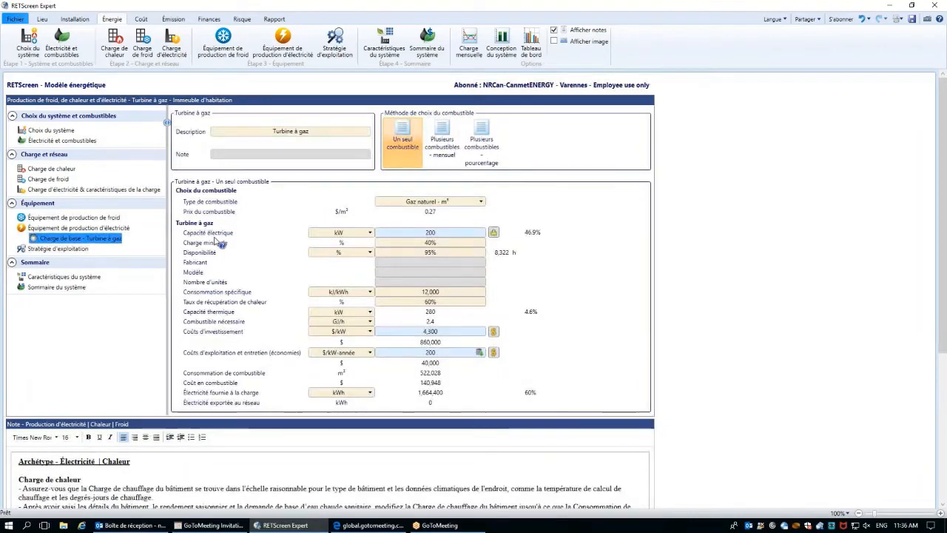
{"action": "left_click", "coordinate": [456, 153]}
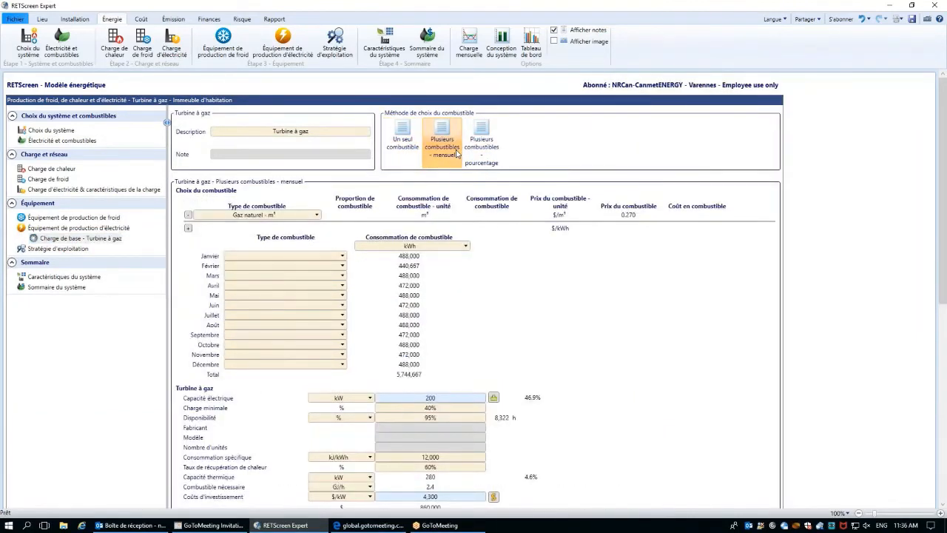
{"action": "left_click", "coordinate": [187, 230]}
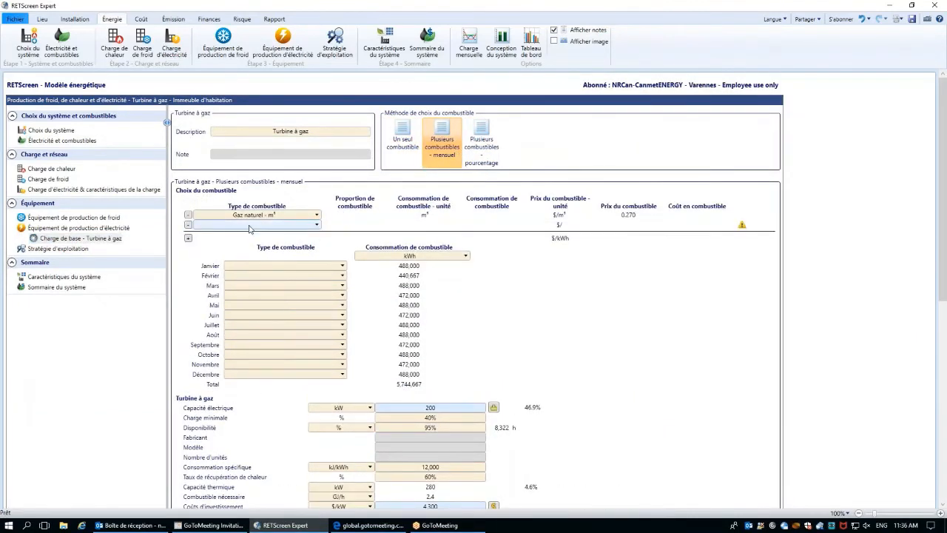
{"action": "left_click", "coordinate": [251, 225]}
{"action": "left_click", "coordinate": [253, 245]}
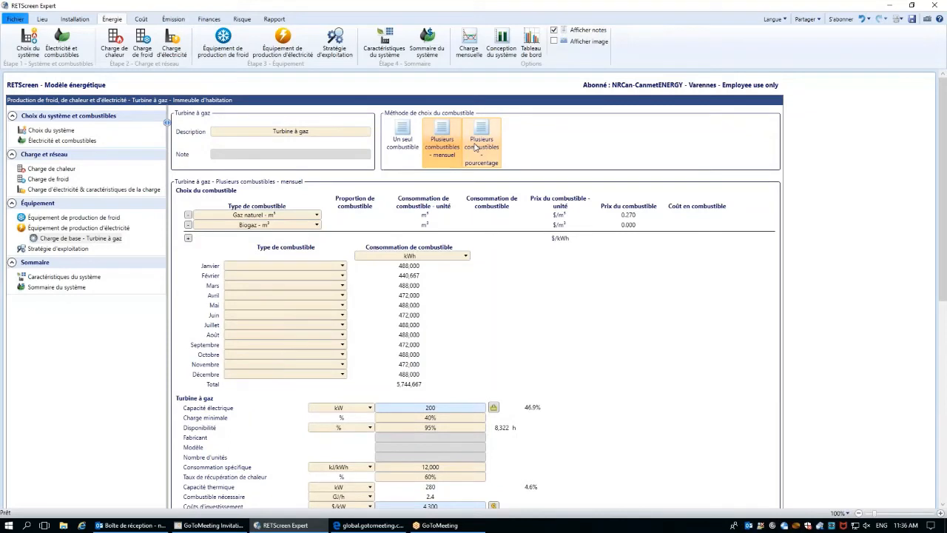
- Try the percentage-based multiple-fuel method for the gas turbine, with Biogaz added alongside natural gas
{"action": "left_click", "coordinate": [477, 147]}
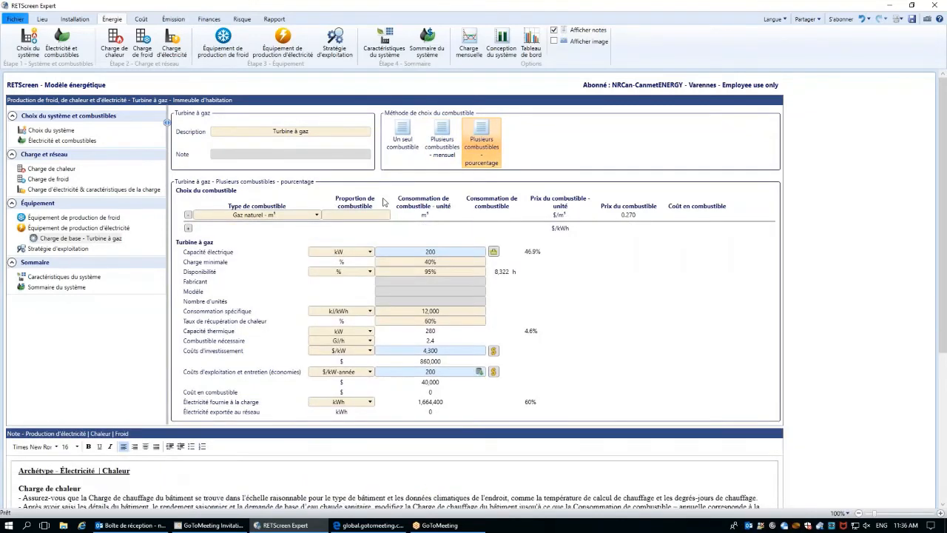
{"action": "left_click", "coordinate": [188, 228]}
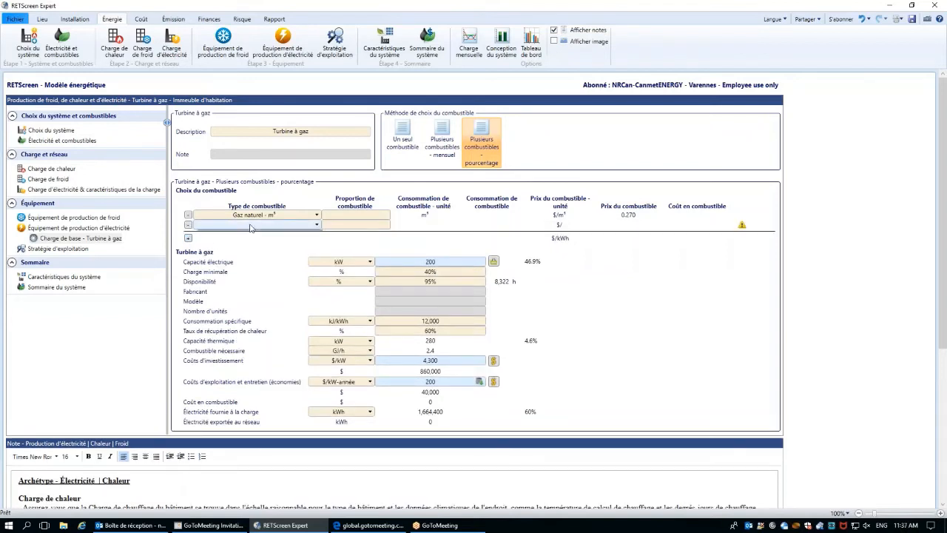
{"action": "left_click", "coordinate": [250, 228]}
{"action": "left_click", "coordinate": [251, 242]}
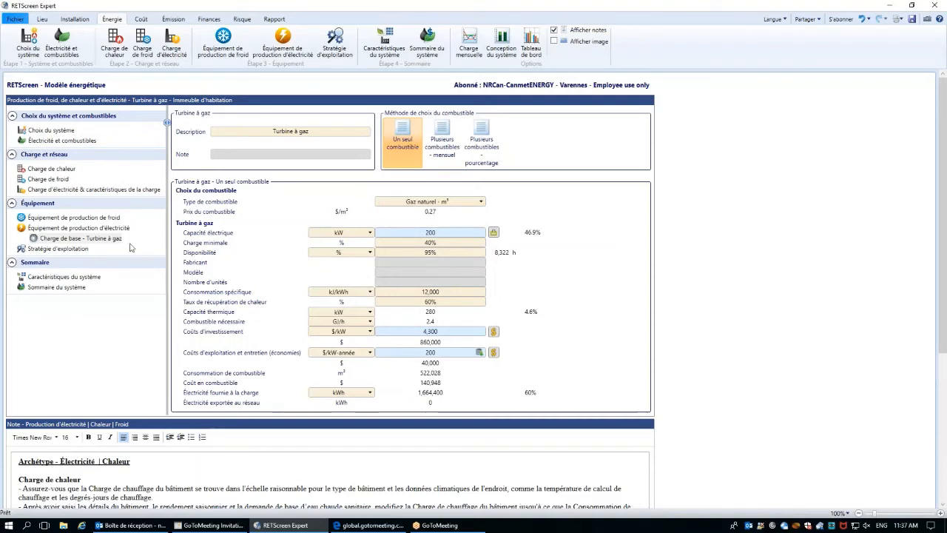
- Enable a second electricity production system in the proposed case and set its technology to Moteur à pistons
{"action": "left_click", "coordinate": [108, 229]}
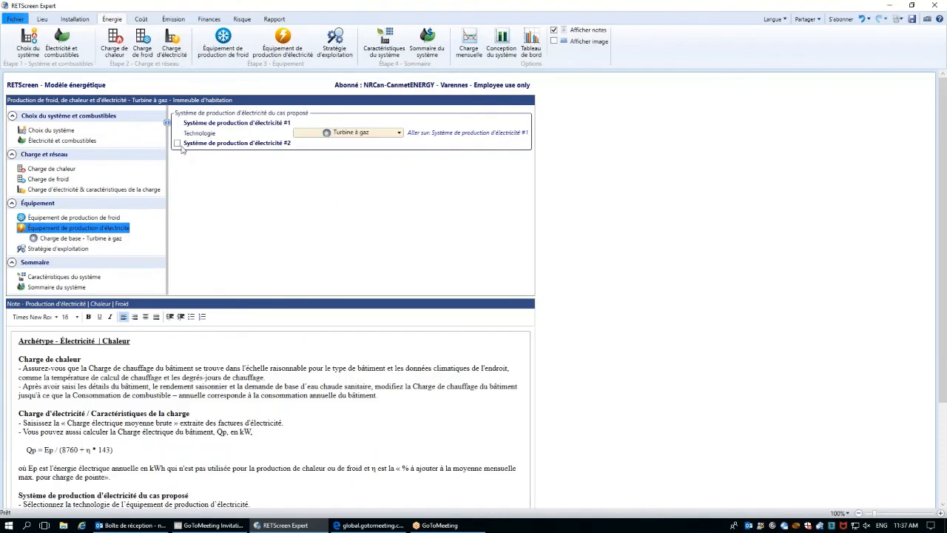
{"action": "left_click", "coordinate": [355, 155]}
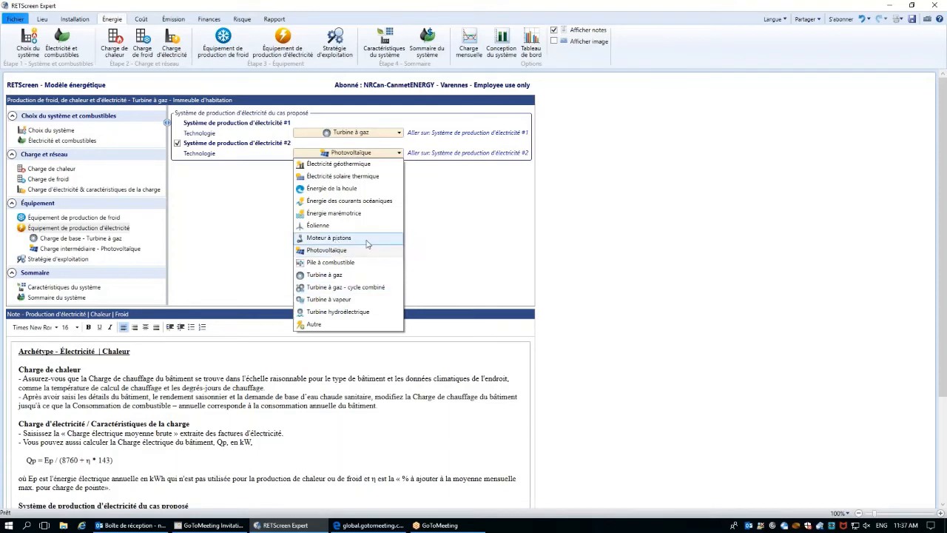
{"action": "left_click", "coordinate": [367, 244]}
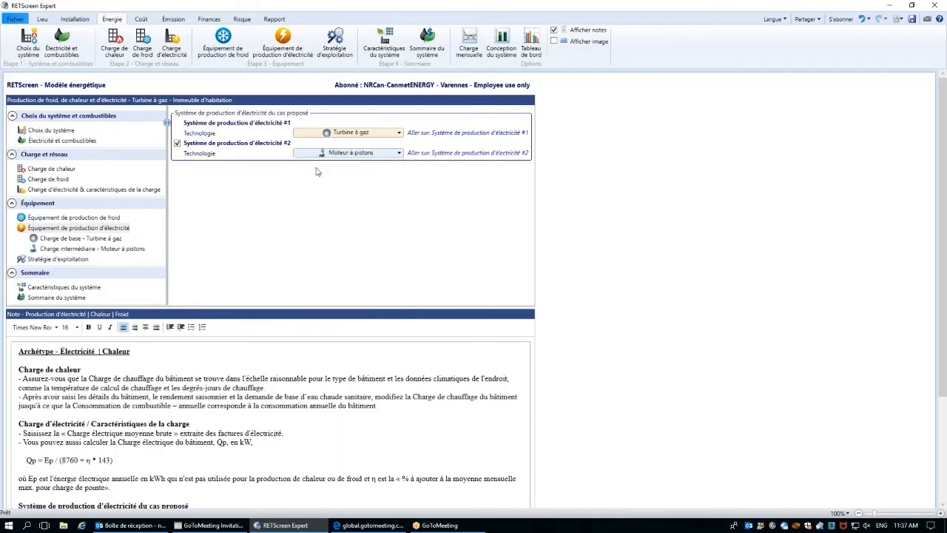
- Open the intermediate load piston engine's settings and display the system contribution graphs alongside, clear of the input fields
{"action": "left_click", "coordinate": [117, 249]}
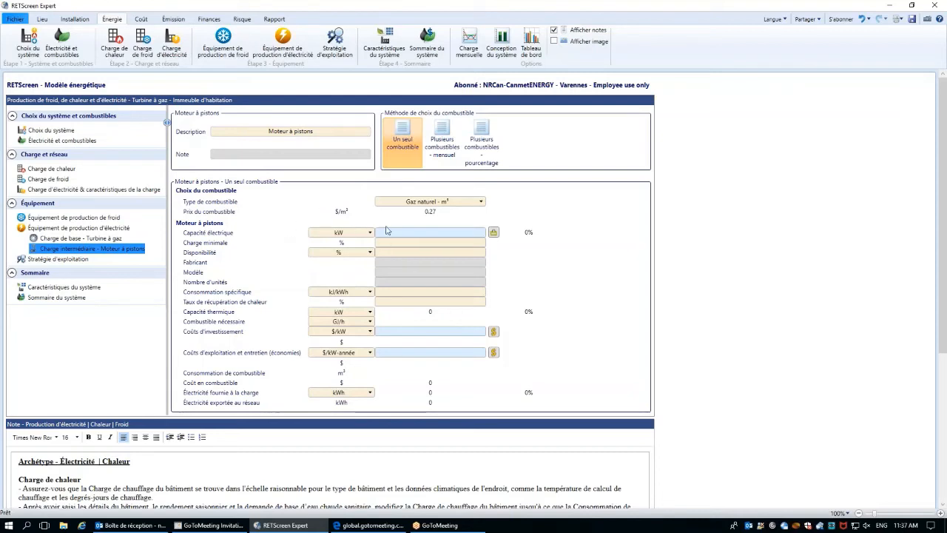
{"action": "left_click", "coordinate": [501, 54]}
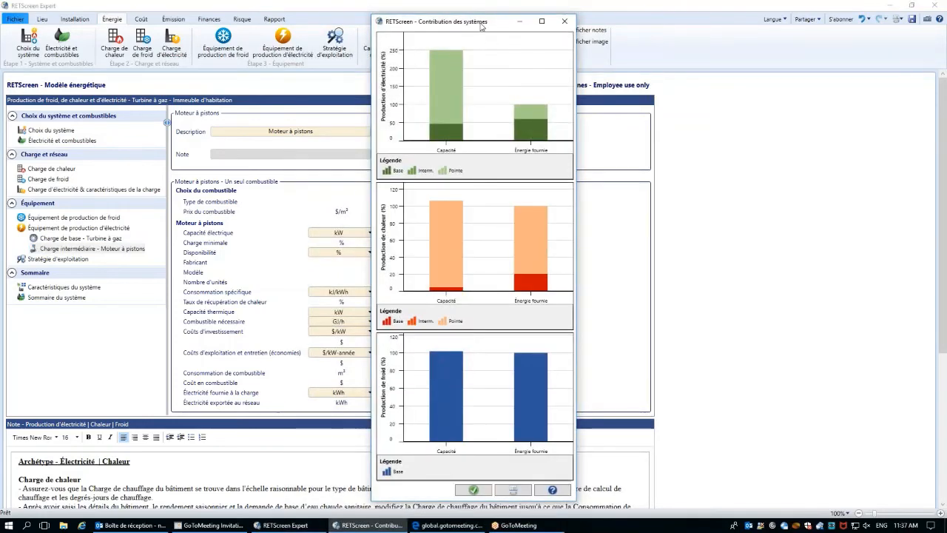
{"action": "left_click_drag", "start_coordinate": [481, 27], "coordinate": [749, 38]}
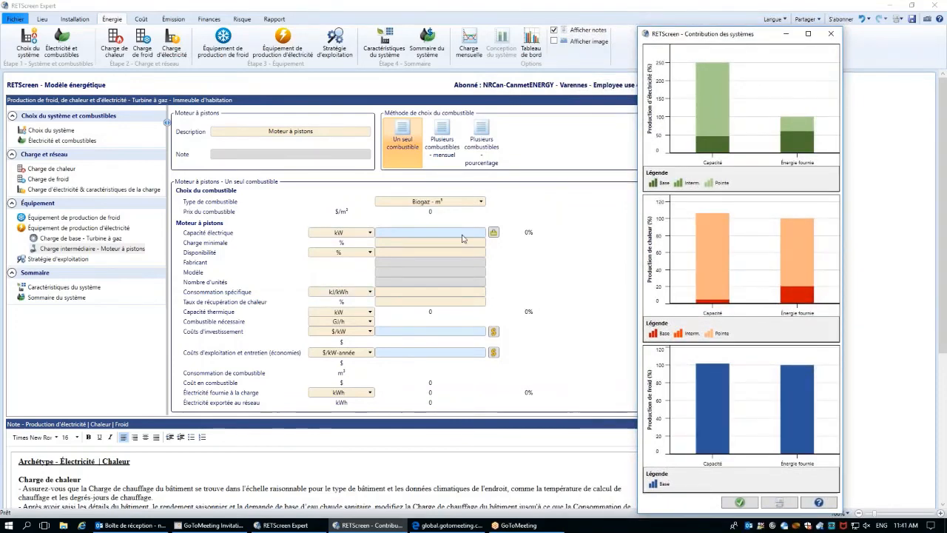
- Set the biogas piston engine's electrical capacity to 200 kW, minimum load to 40% and availability to 95%
{"action": "left_click", "coordinate": [462, 235]}
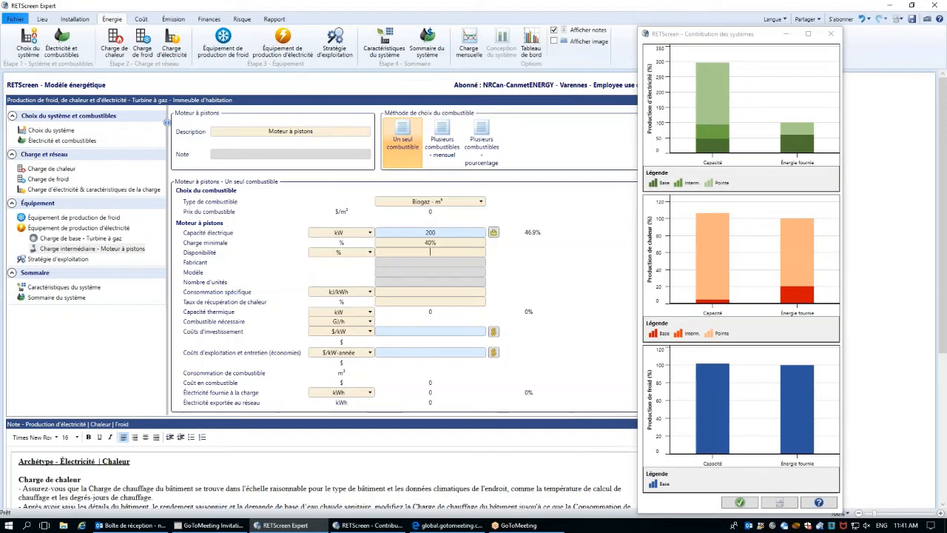
{"action": "left_click", "coordinate": [457, 204]}
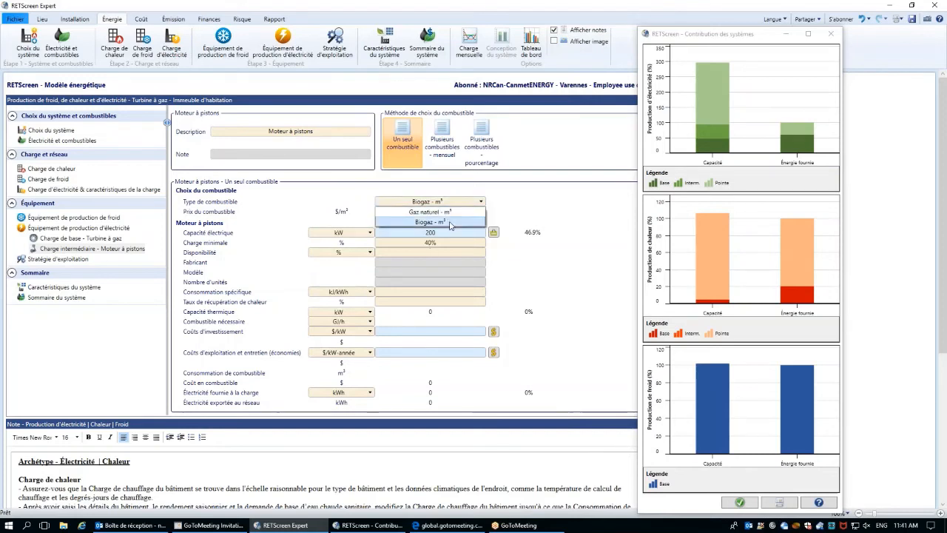
{"action": "left_click", "coordinate": [448, 222]}
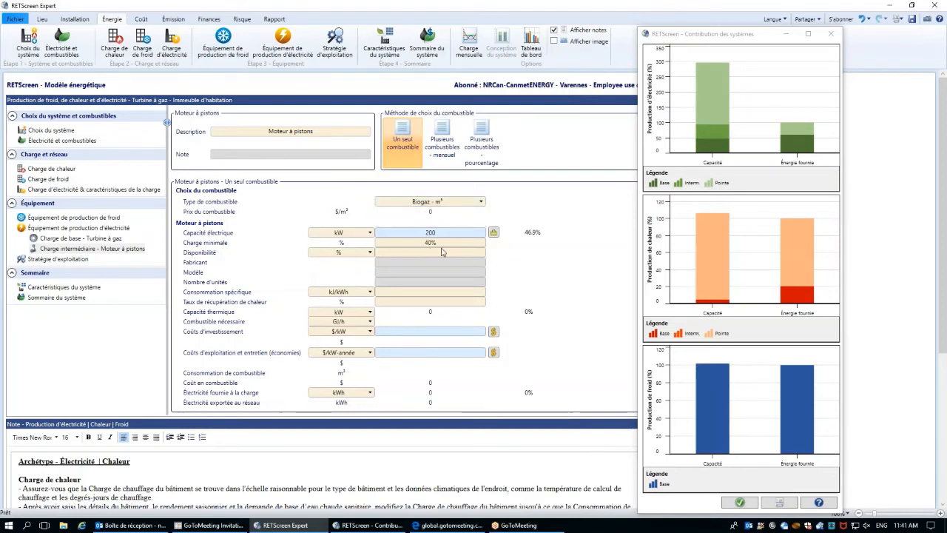
{"action": "left_click", "coordinate": [441, 245]}
{"action": "key", "text": "Tab"}
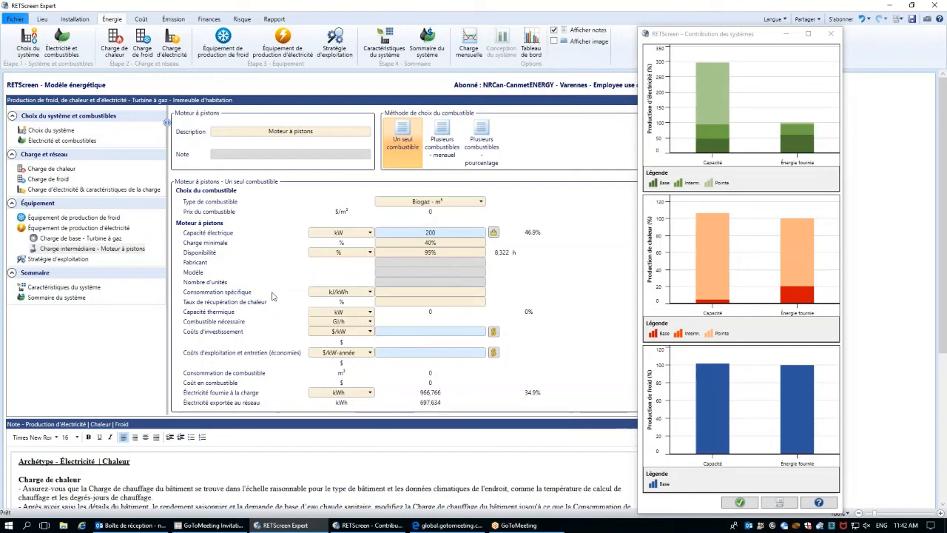
- Consult the help figure on typical specific consumption of piston engines, PCS basis under 6 MW
{"action": "left_click", "coordinate": [236, 292]}
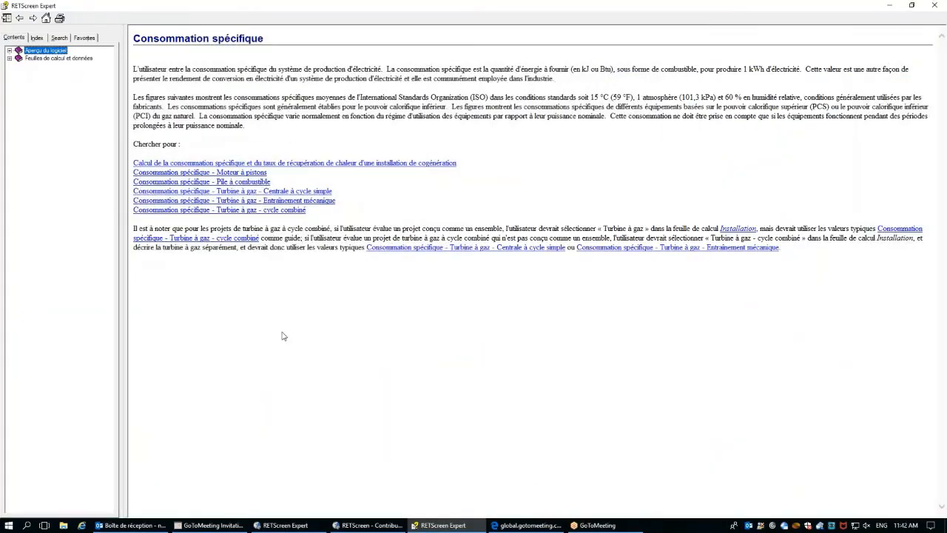
{"action": "left_click", "coordinate": [216, 175]}
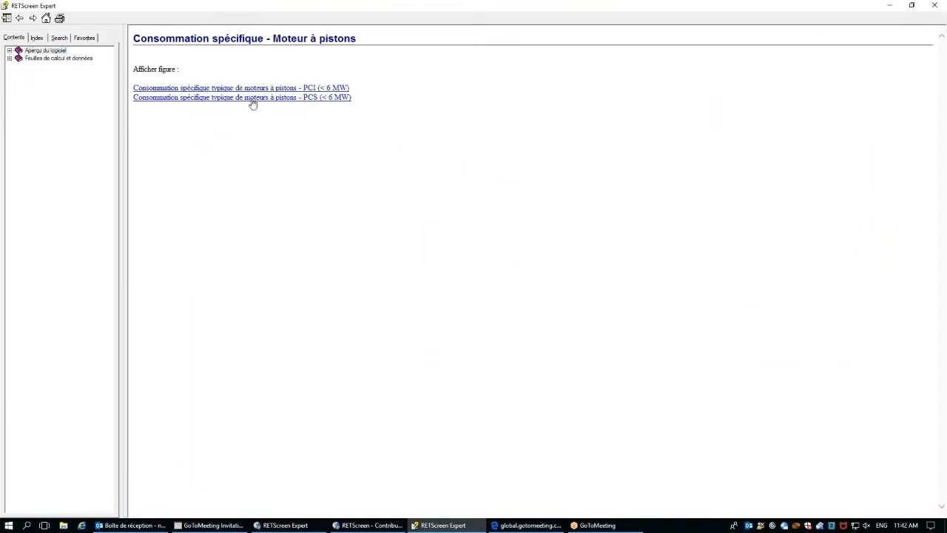
{"action": "left_click", "coordinate": [251, 99]}
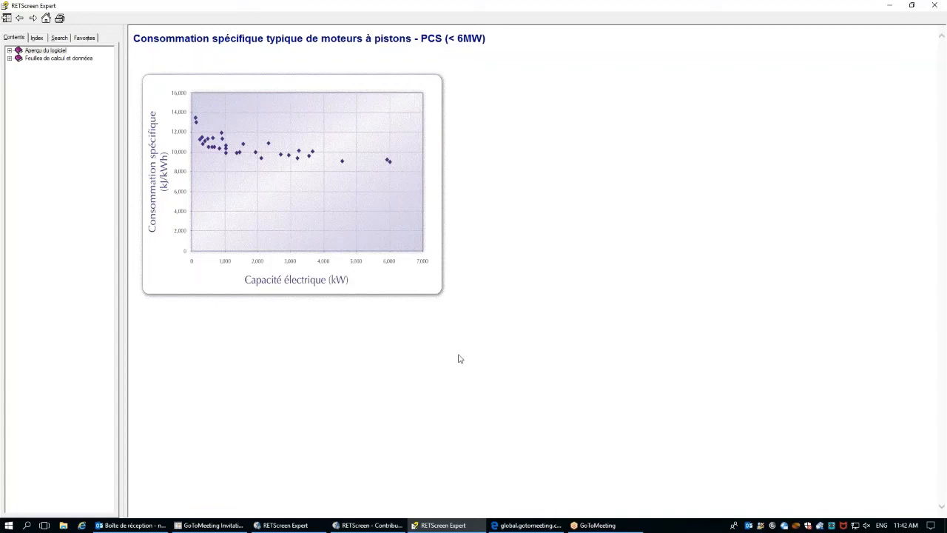
{"action": "left_click", "coordinate": [934, 5]}
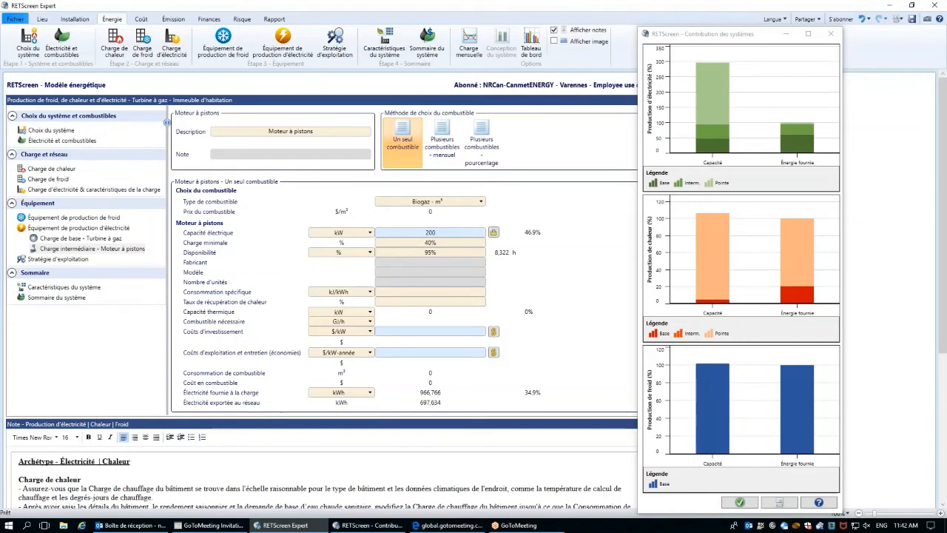
- Set the specific consumption to 13,000 kJ/kWh and heat recovery rate to 60%, and dismiss the system contribution graphs
{"action": "type", "text": "000"}
{"action": "key", "text": "Return"}
{"action": "type", "text": "60"}
{"action": "key", "text": "Return"}
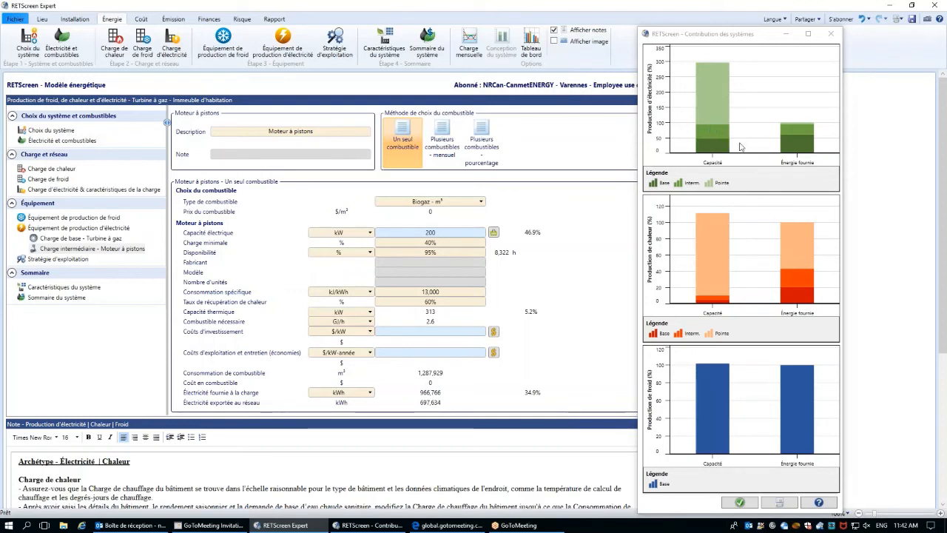
{"action": "mouse_move", "coordinate": [790, 145]}
{"action": "left_click", "coordinate": [740, 502]}
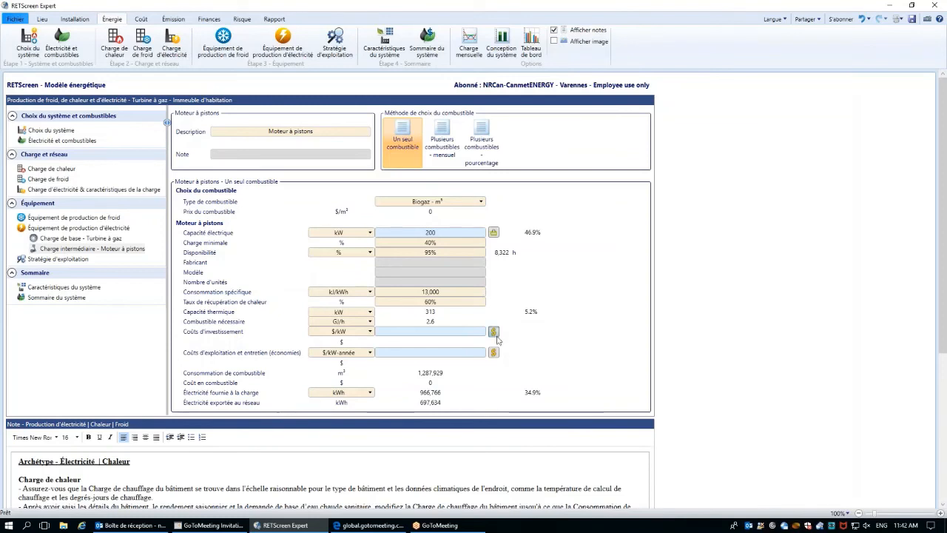
- Fill in the engine's investment cost of 5,300 $/kW and O&M cost of 368 $/kW-année from the cost database's biogas values
{"action": "left_click", "coordinate": [493, 332]}
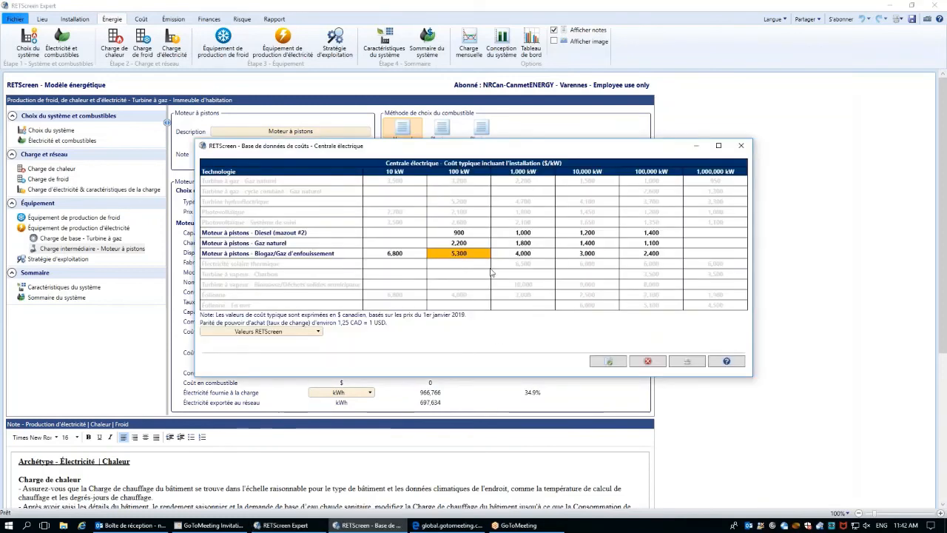
{"action": "left_click", "coordinate": [594, 363]}
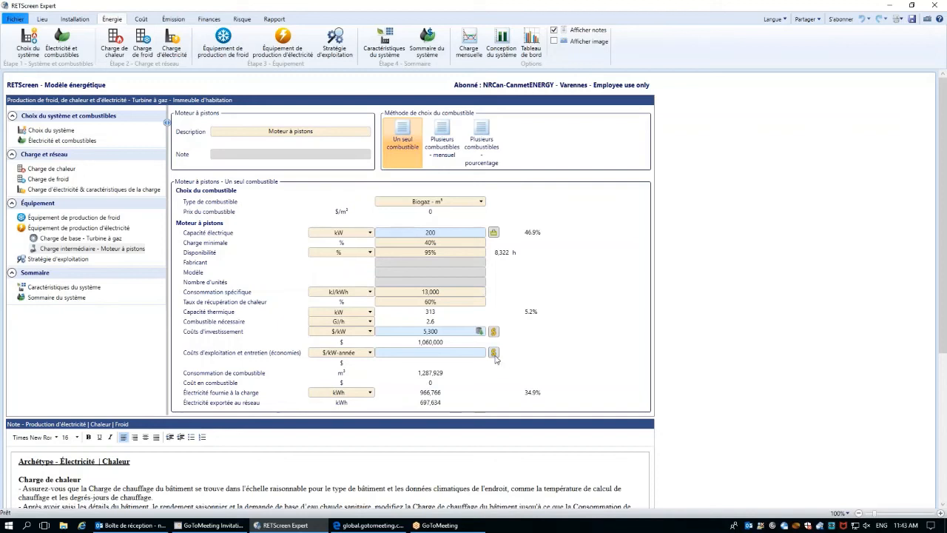
{"action": "left_click", "coordinate": [494, 352]}
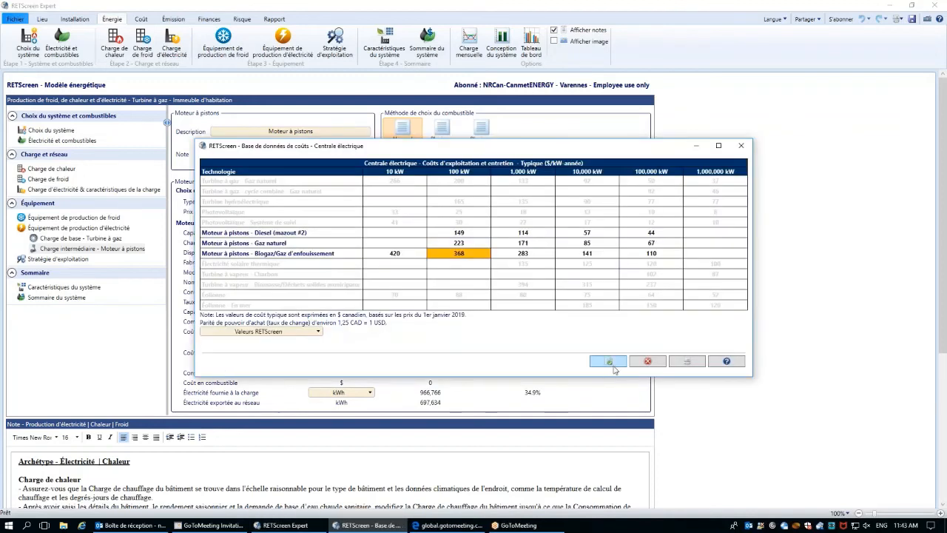
{"action": "left_click", "coordinate": [610, 362]}
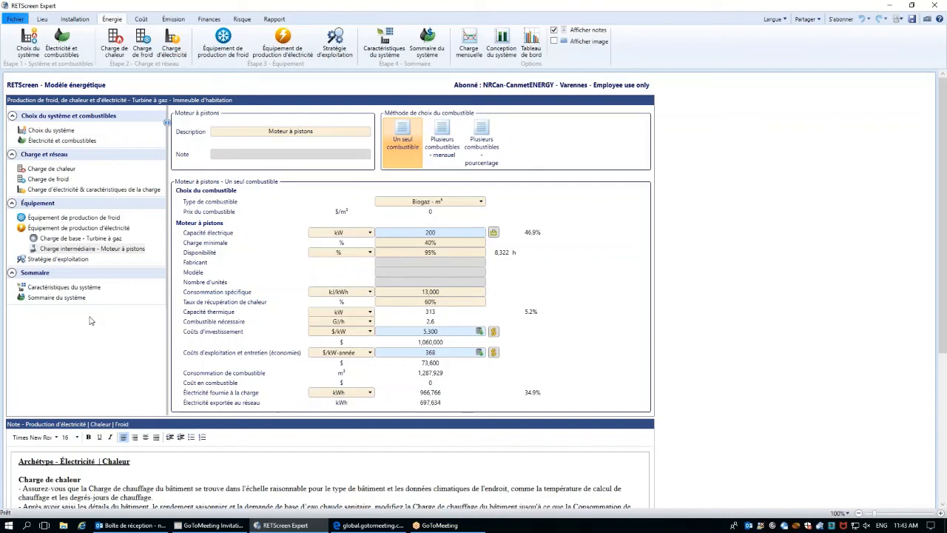
- Review the operating strategy page, including the choices for the base electricity system and the operating strategy
{"action": "left_click", "coordinate": [60, 263]}
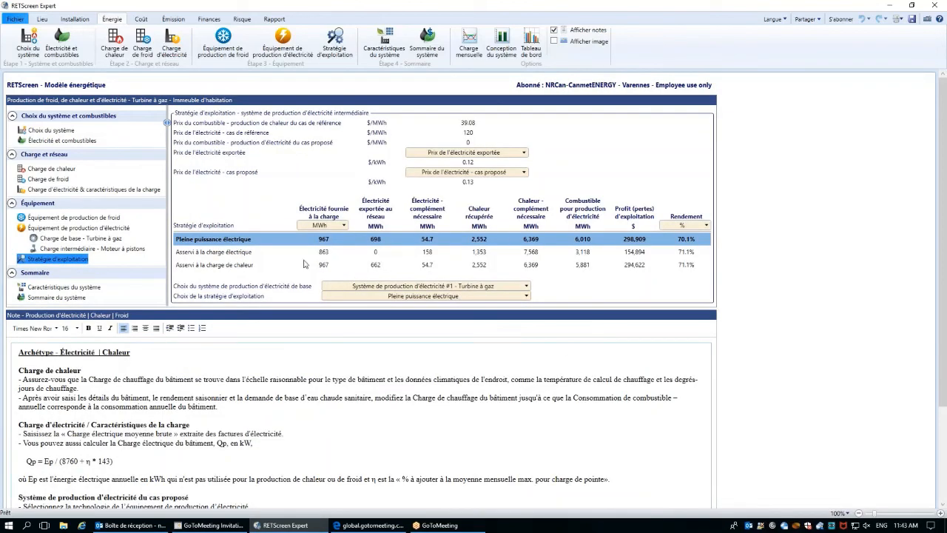
{"action": "left_click", "coordinate": [483, 287]}
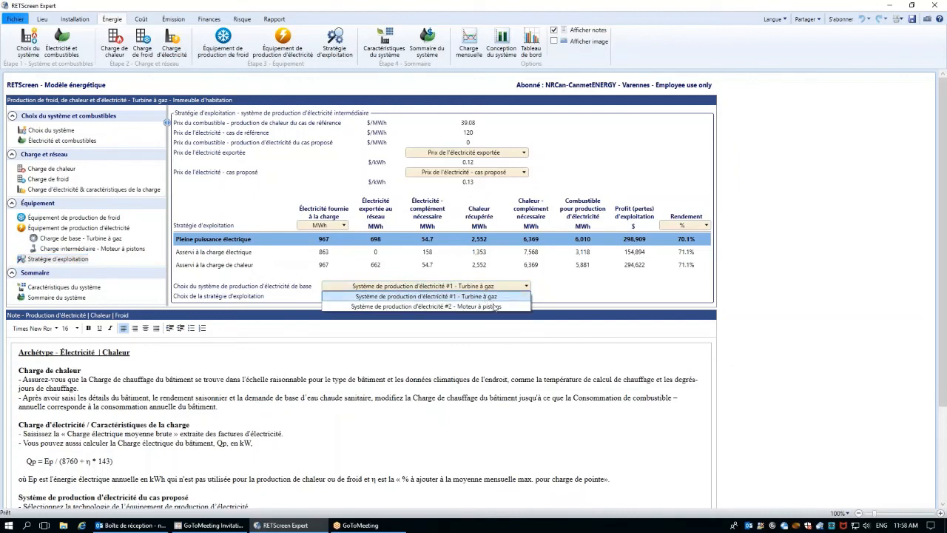
{"action": "left_click", "coordinate": [572, 303]}
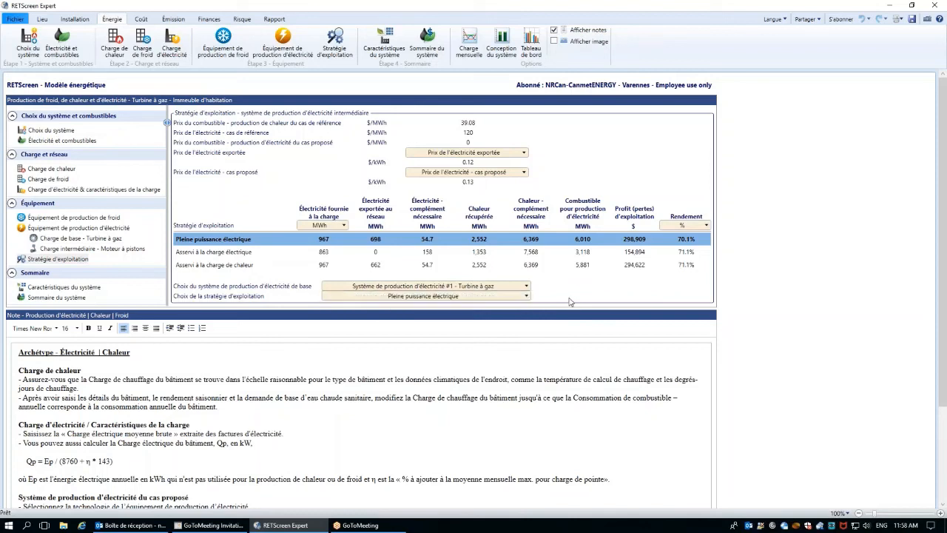
{"action": "left_click", "coordinate": [495, 299]}
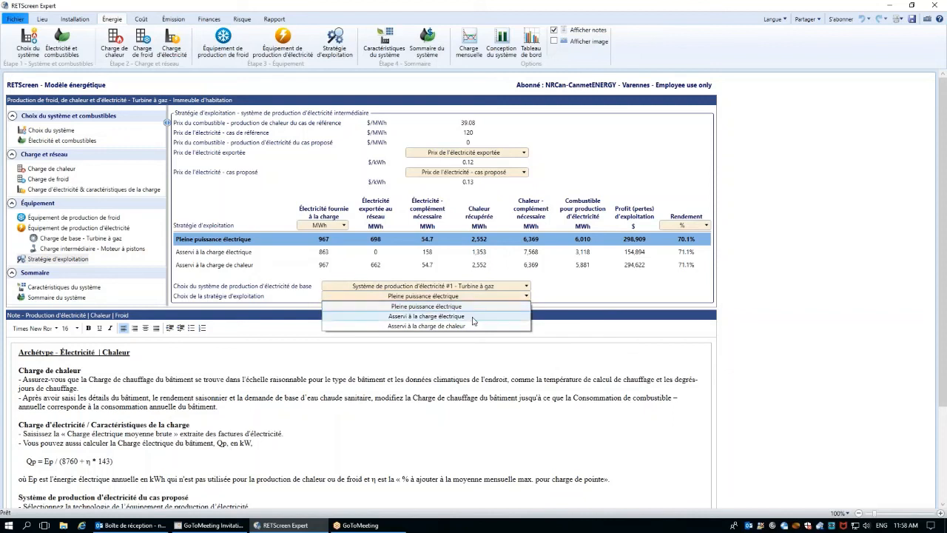
{"action": "left_click", "coordinate": [572, 294]}
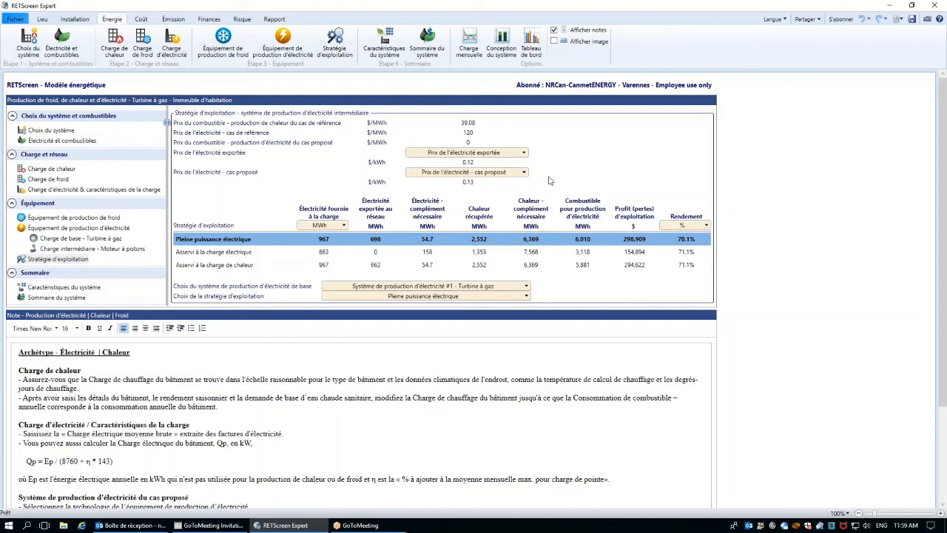
- Display the feasibility dashboard alongside and try the Asservi à la charge électrique operating strategy
{"action": "left_click", "coordinate": [530, 59]}
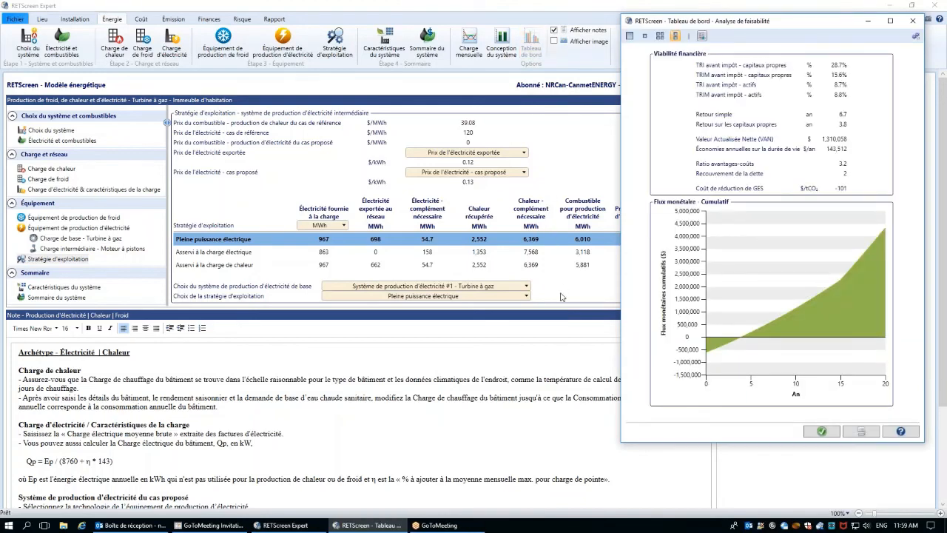
{"action": "left_click", "coordinate": [509, 297]}
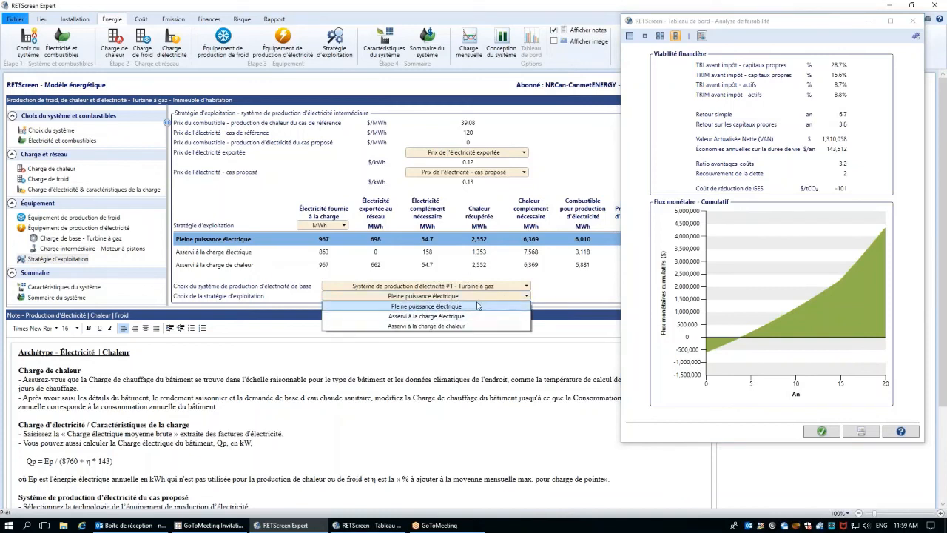
{"action": "left_click", "coordinate": [480, 306]}
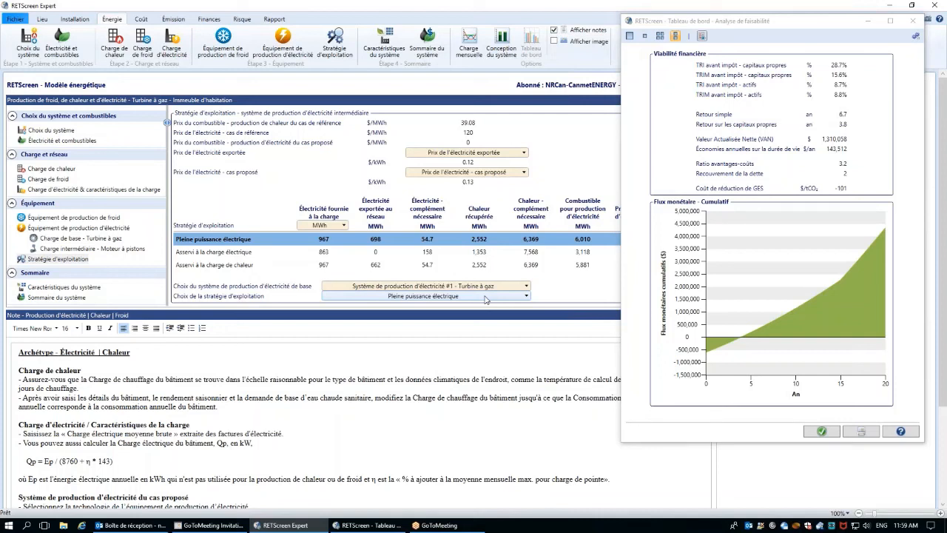
{"action": "left_click", "coordinate": [485, 299]}
{"action": "left_click", "coordinate": [481, 316]}
- Try the Asservi à la charge de chaleur strategy, return to Pleine puissance électrique, and dismiss the dashboard
{"action": "left_click", "coordinate": [482, 298]}
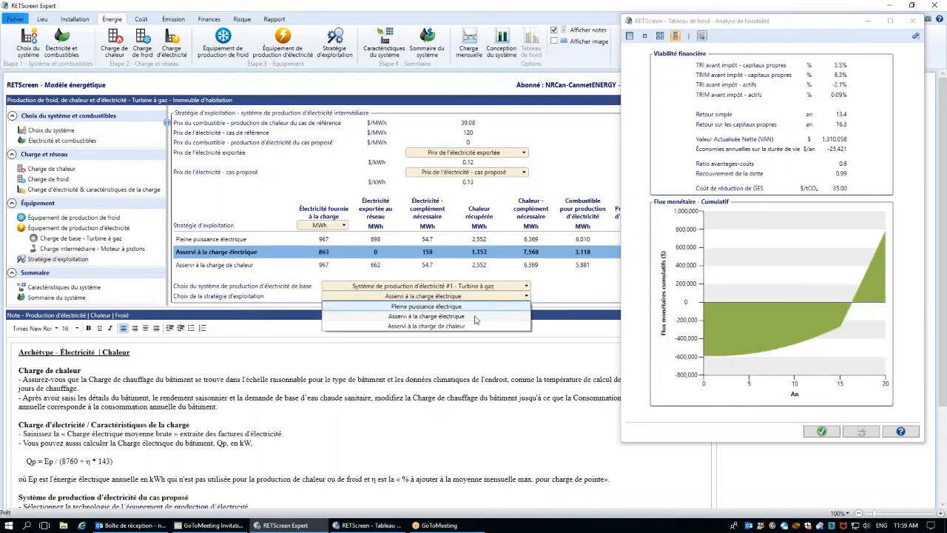
{"action": "left_click", "coordinate": [474, 326]}
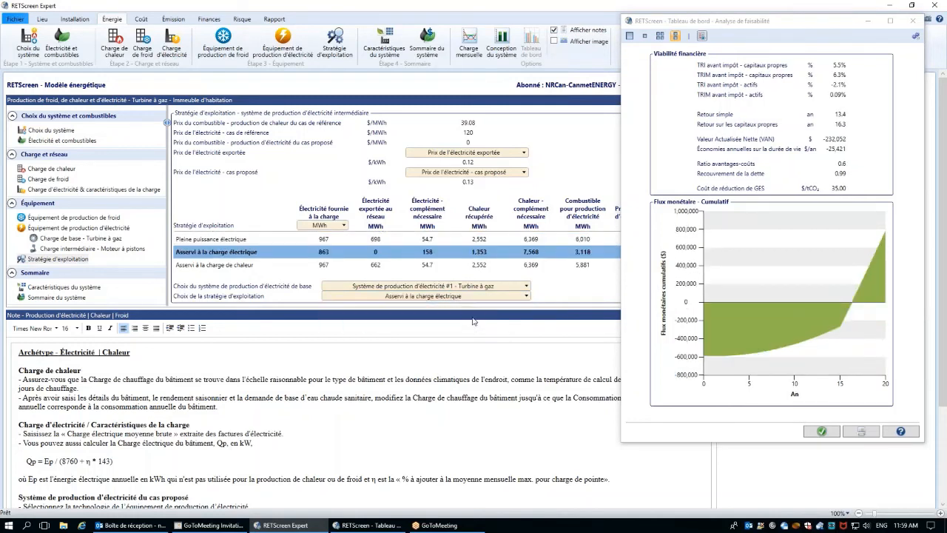
{"action": "left_click", "coordinate": [476, 299]}
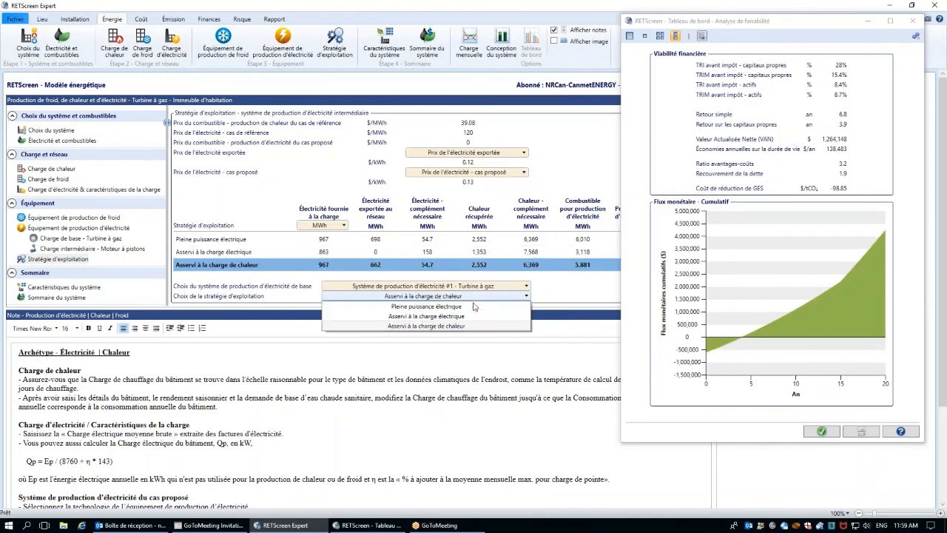
{"action": "left_click", "coordinate": [474, 308]}
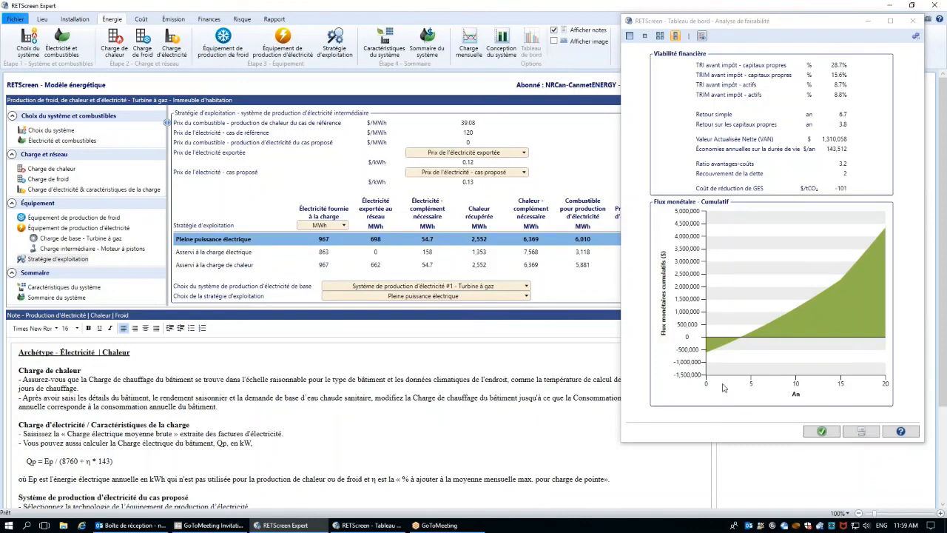
{"action": "left_click", "coordinate": [916, 25]}
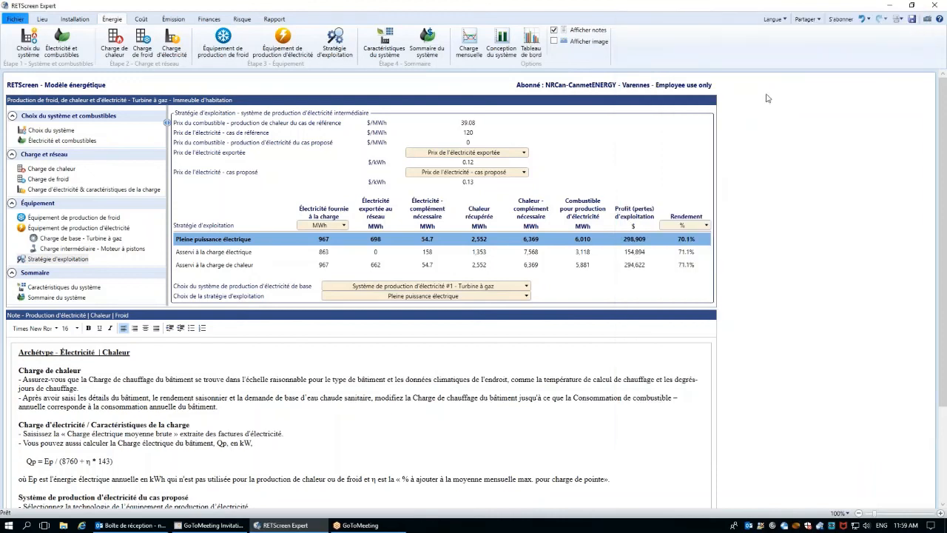
- Review the emission analysis for the proposed case with biogas, including the annual GHG reduction summary and its equivalence
{"action": "left_click", "coordinate": [169, 21]}
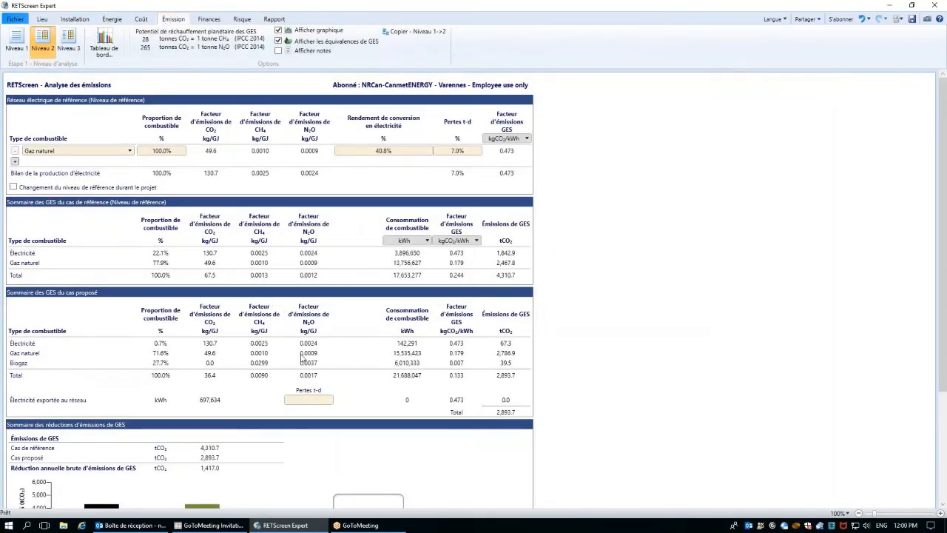
{"action": "scroll", "coordinate": [306, 369], "scroll_direction": "down", "scroll_amount": 4}
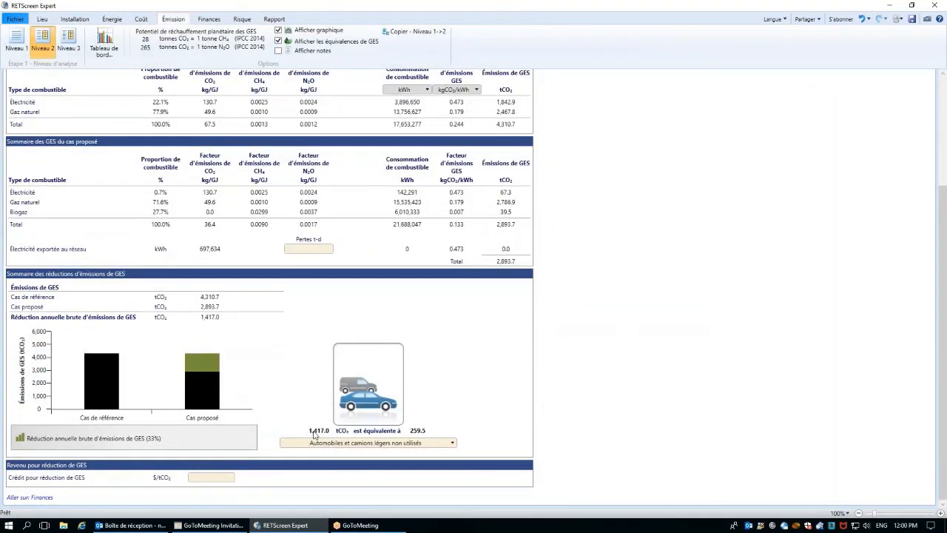